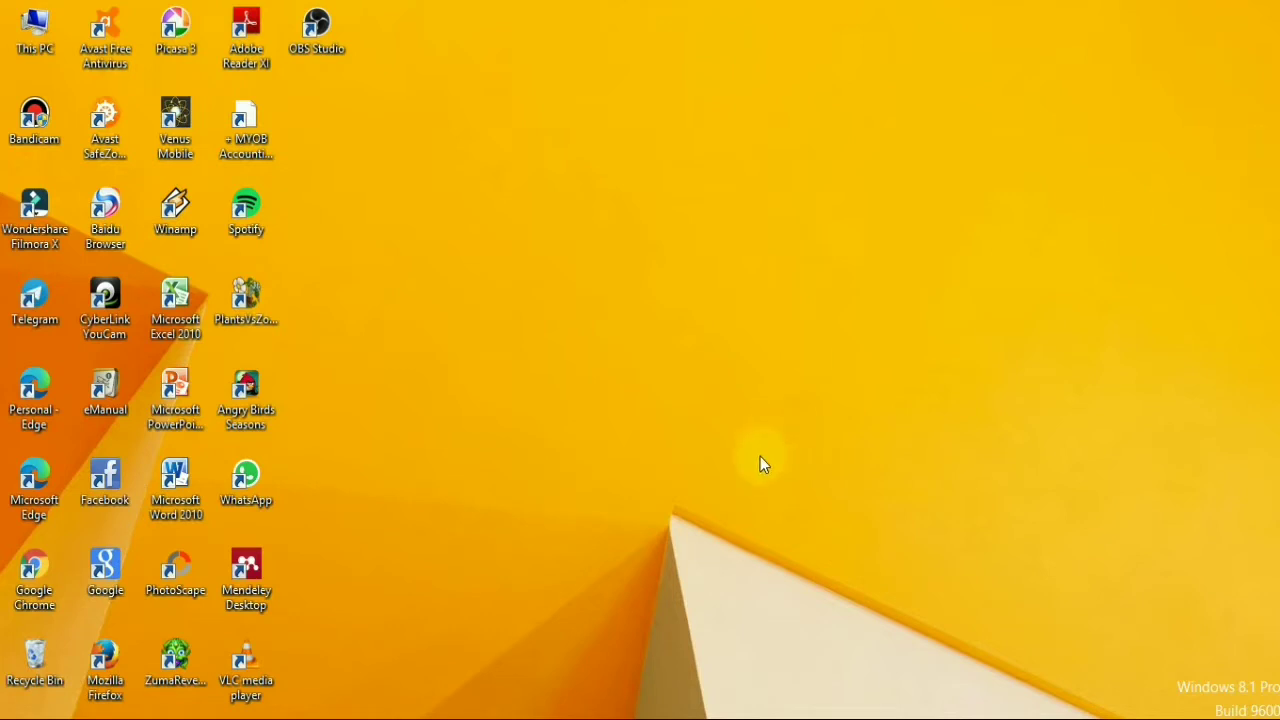
Step: Launch Word 2010 with a blank document and add empty lines until it reaches page 2
double_click(177, 485)
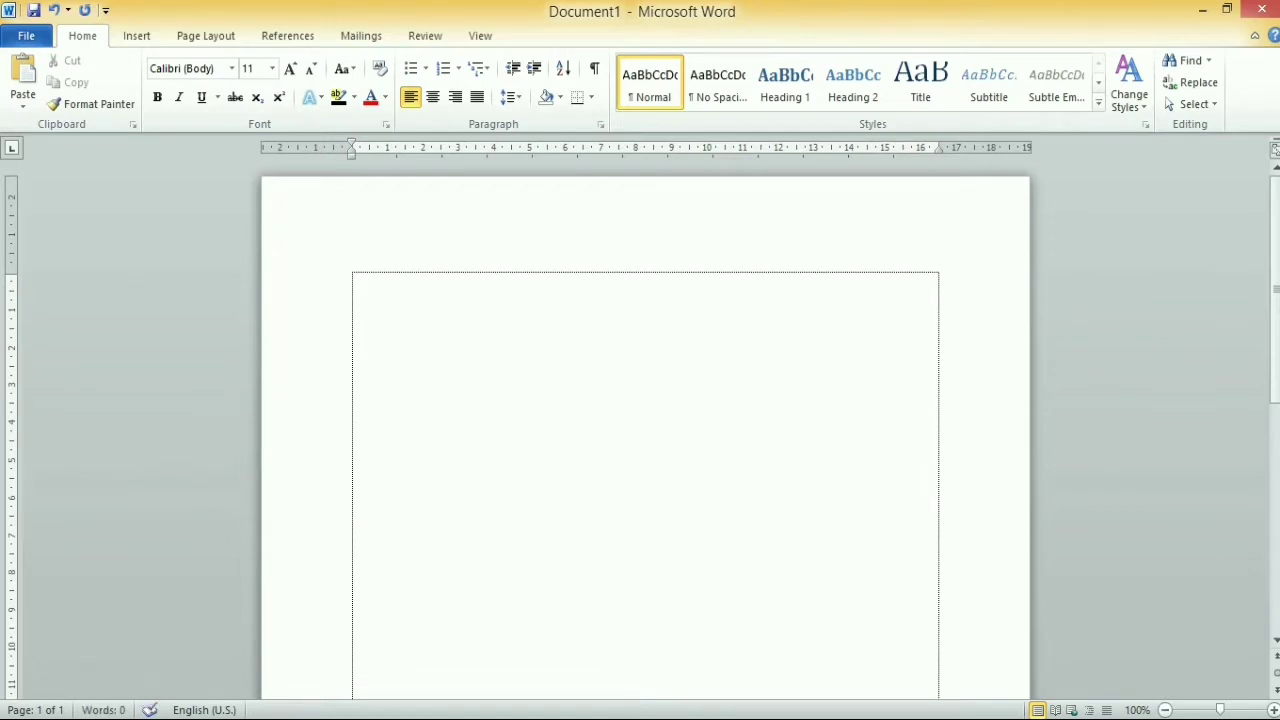
key("Return")
key("Return")
key("Return")
key("Return")
key("Return")
key("Return")
key("Return")
key("Return")
key("Return")
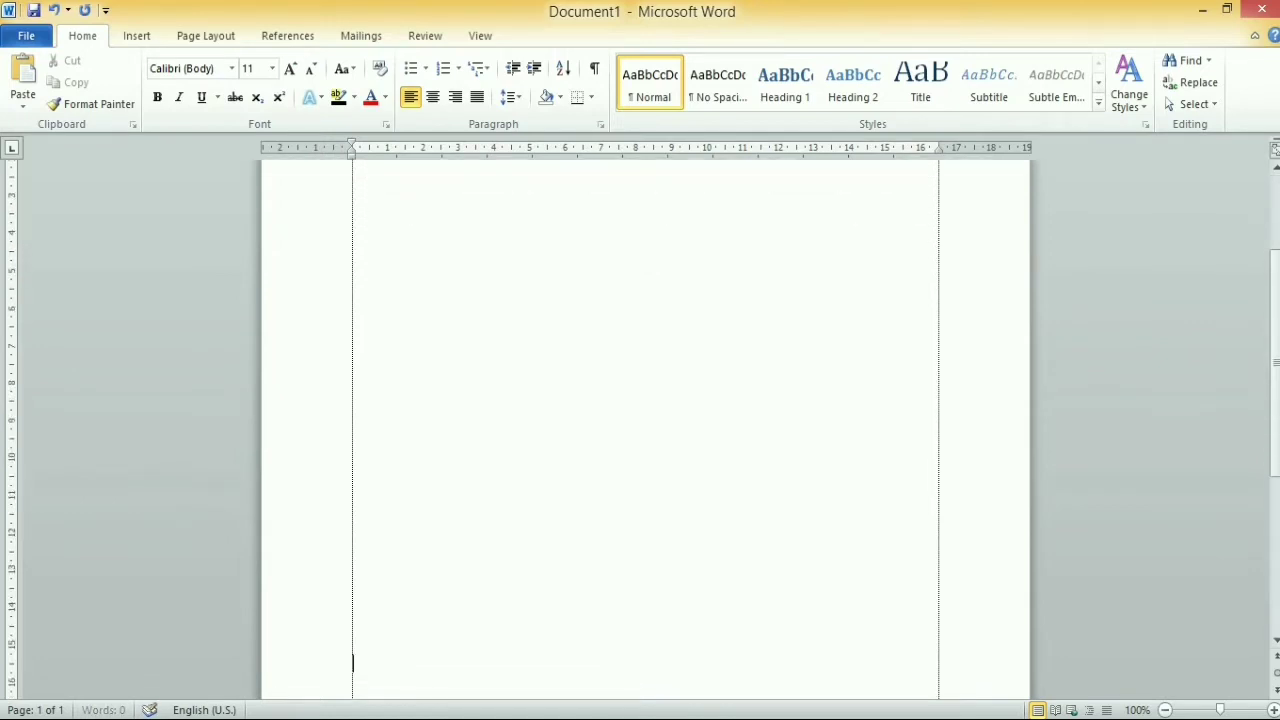
key("Return")
key("Return")
key("Return")
key("Return")
key("Return")
key("Return")
key("Return")
key("Return")
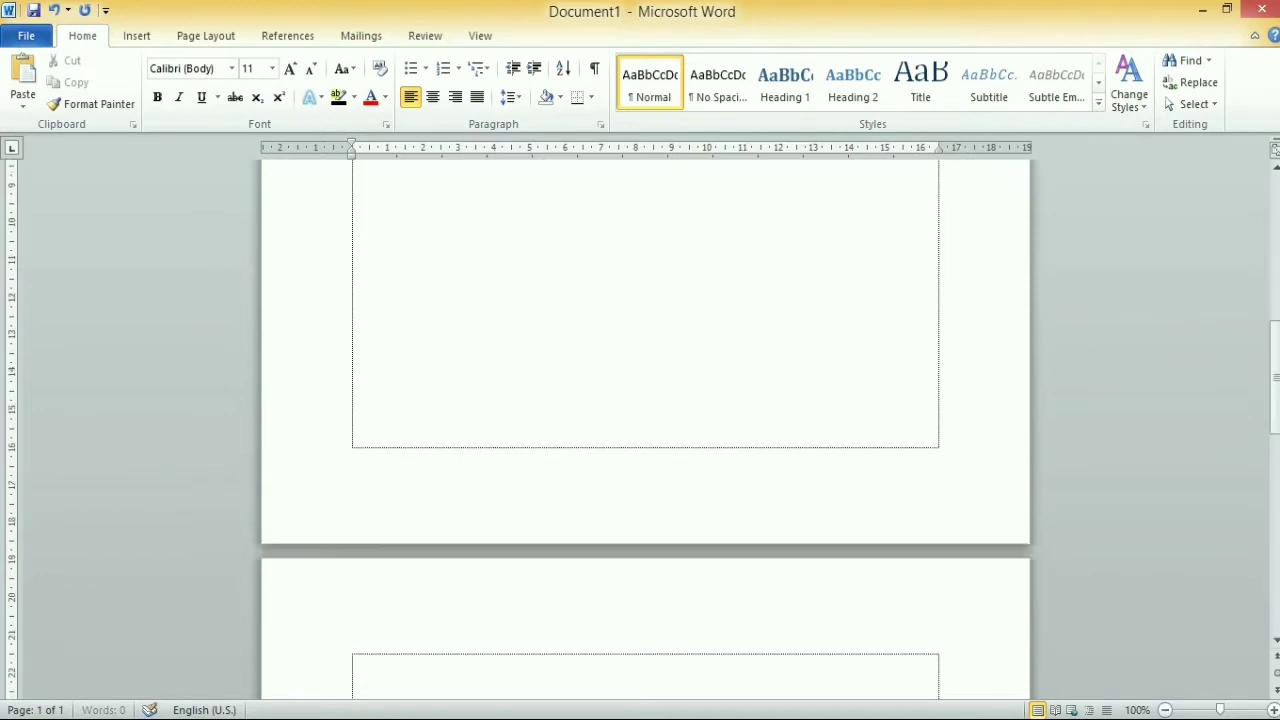
key("Return")
key("Return")
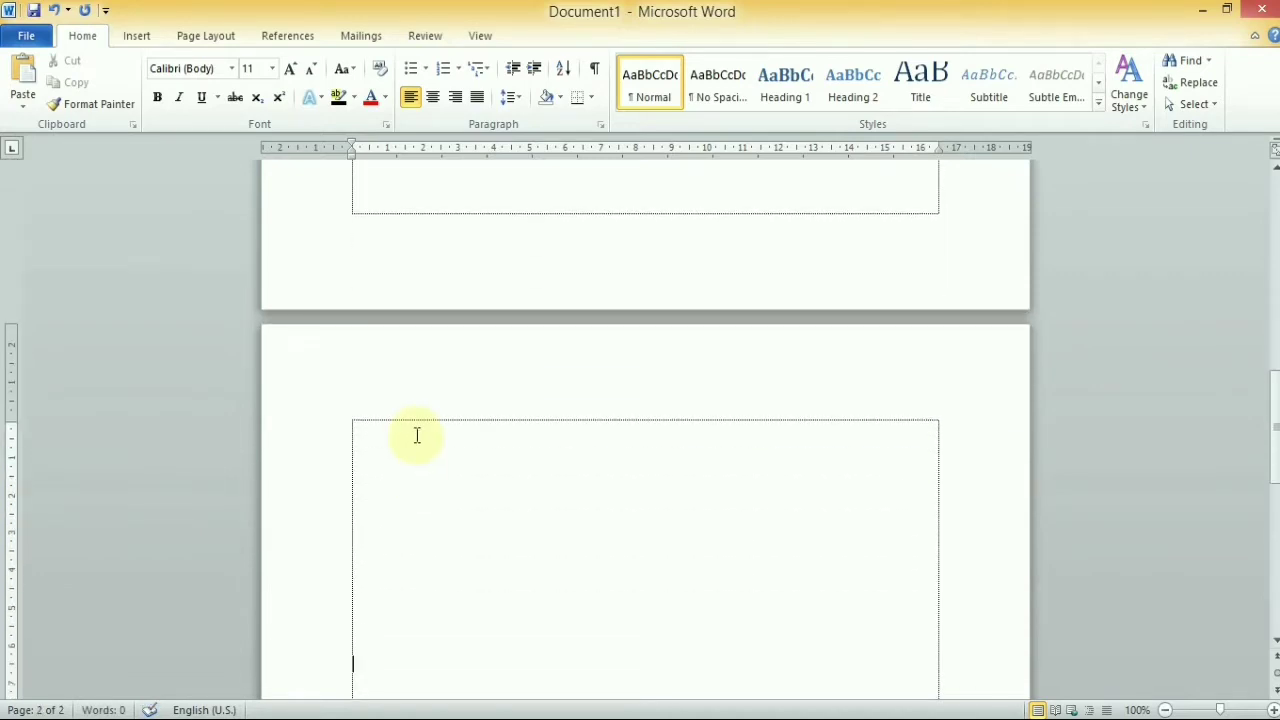
Step: Place the insertion point at the top of page 2
key("ctrl+Home")
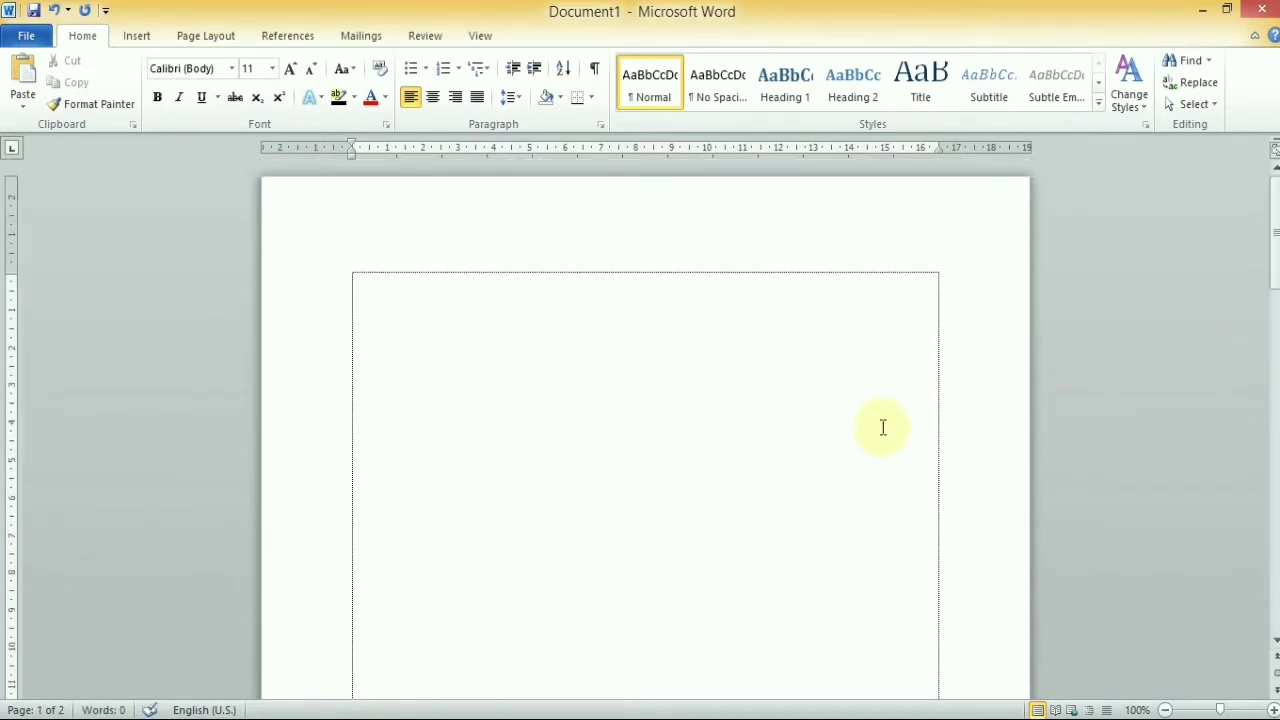
scroll(883, 428, "down", 2, "ctrl")
scroll(883, 428, "down", 3, "ctrl")
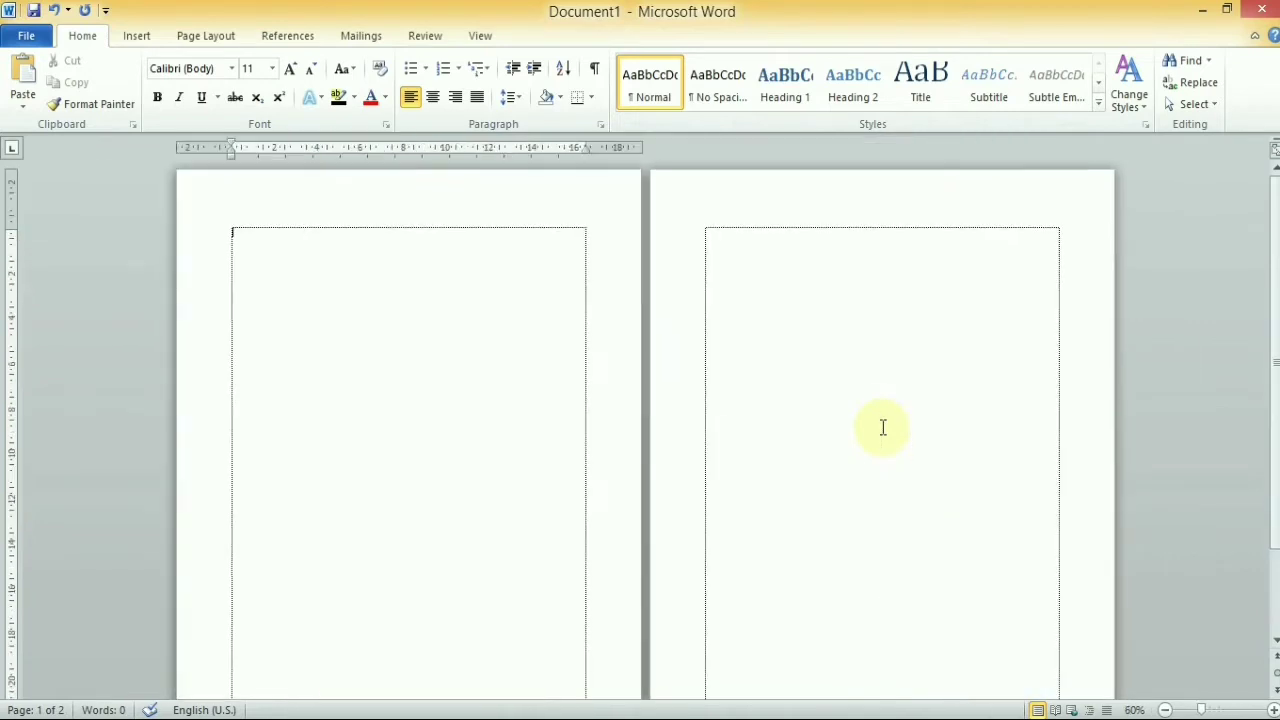
scroll(881, 434, "down", 1, "ctrl")
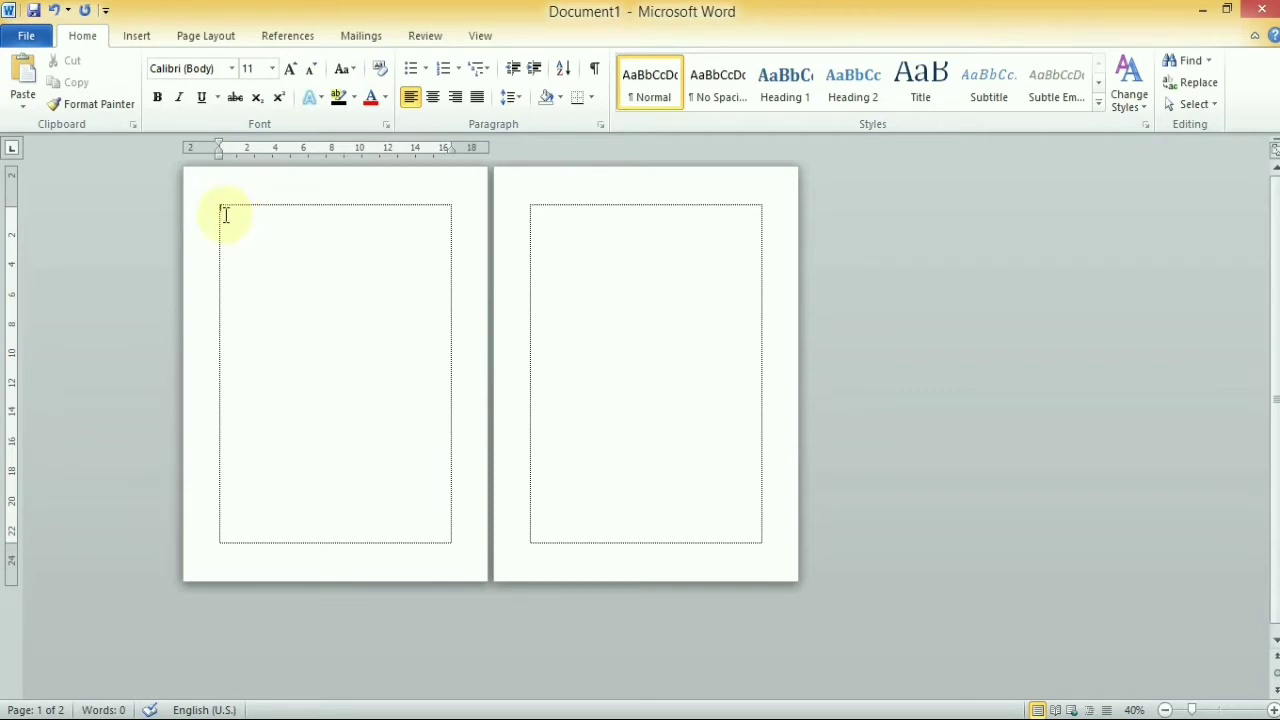
left_click(544, 220)
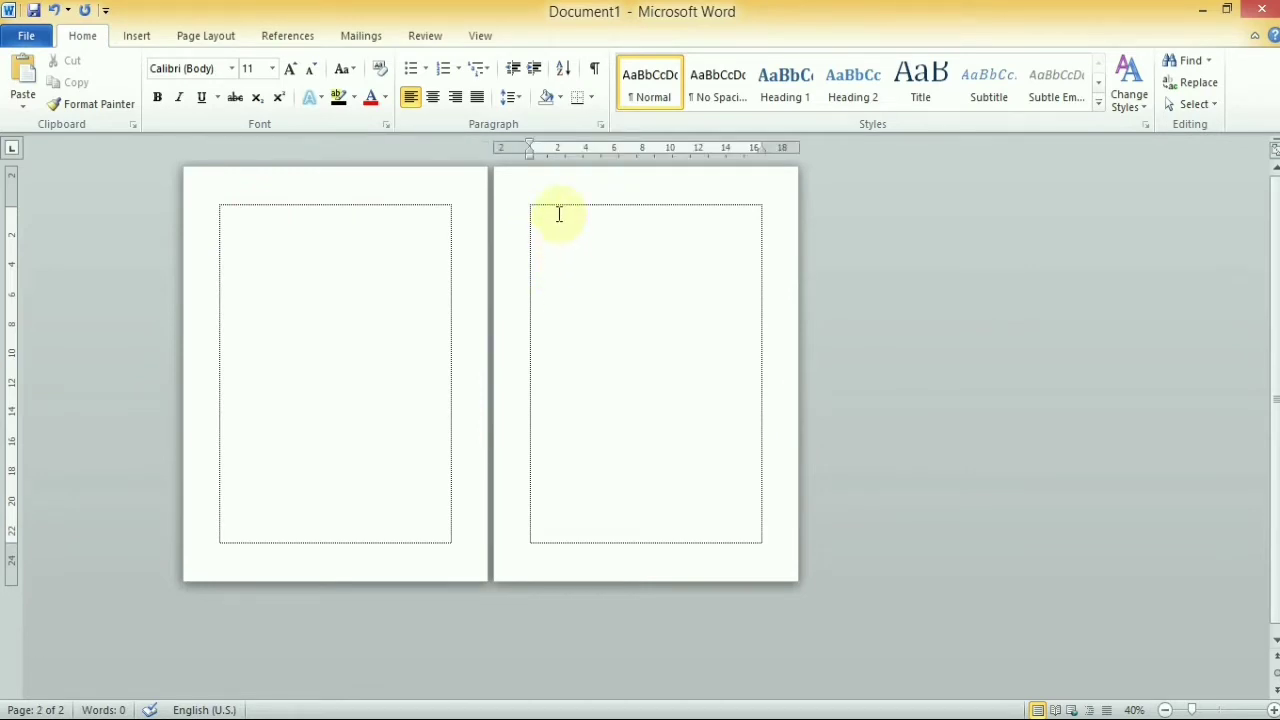
scroll(616, 410, "up", 3, "ctrl")
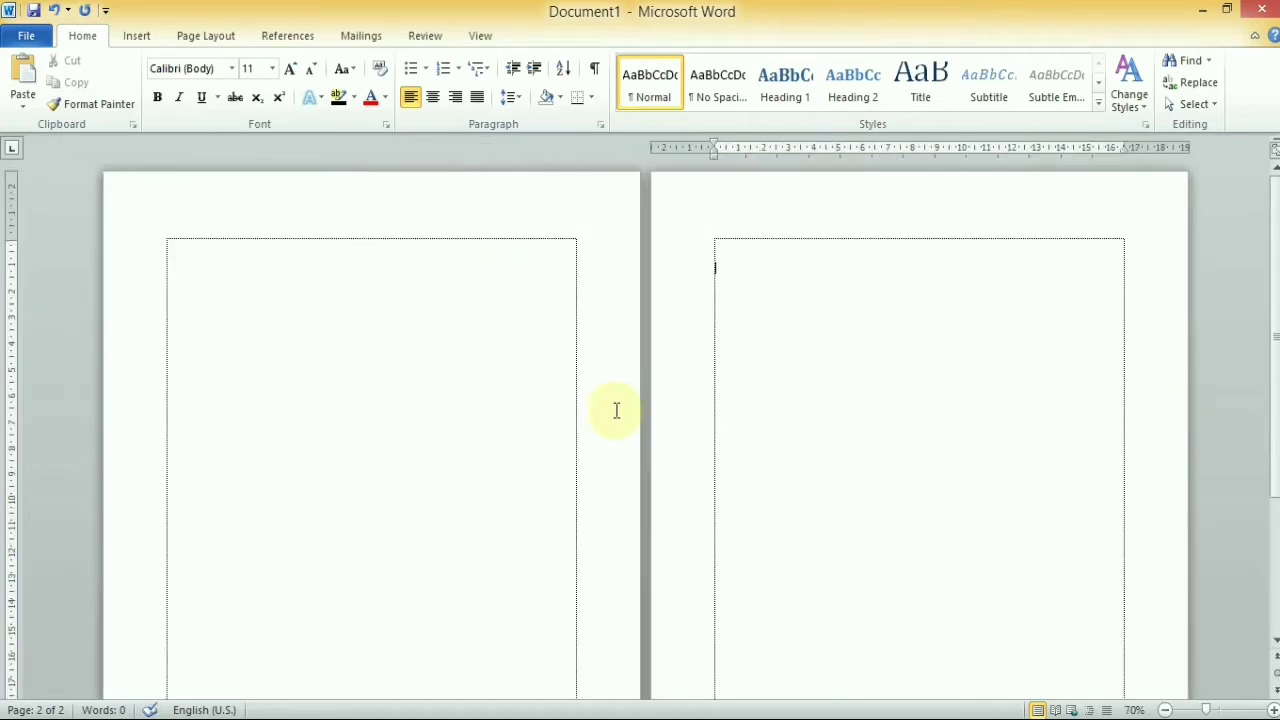
scroll(616, 410, "up", 2, "ctrl")
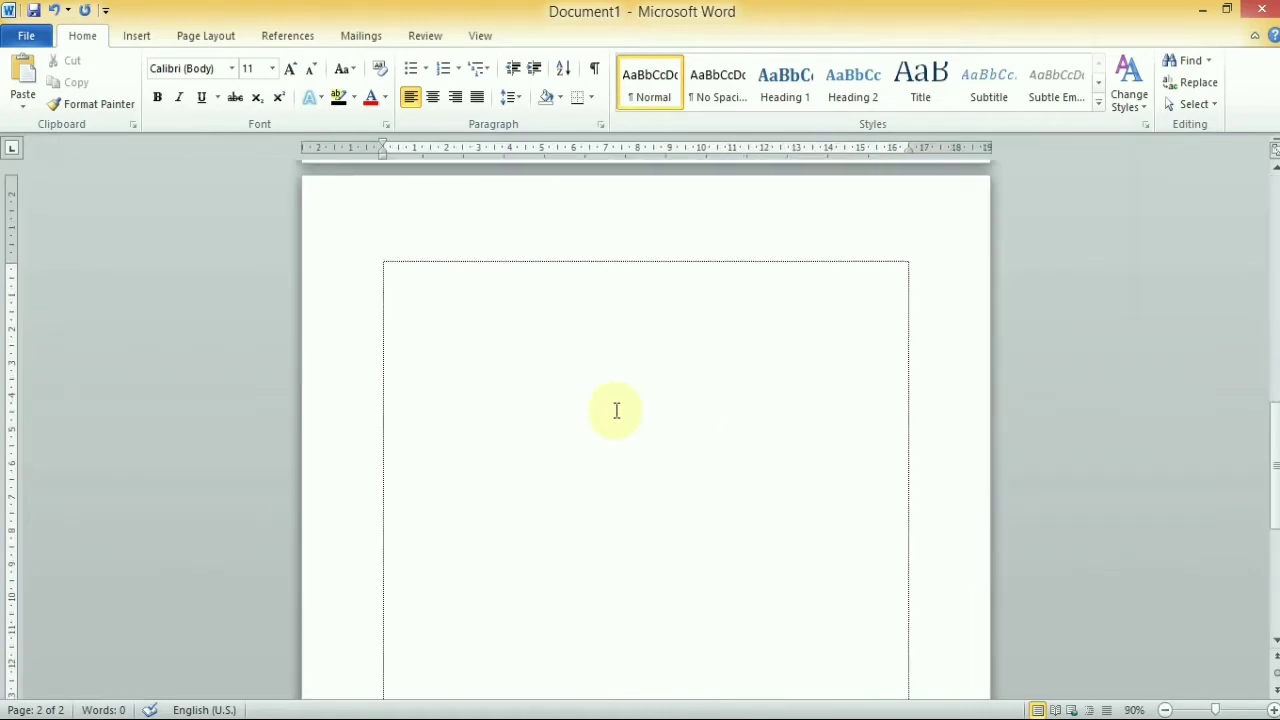
scroll(616, 410, "down", 1)
scroll(616, 410, "down", 7)
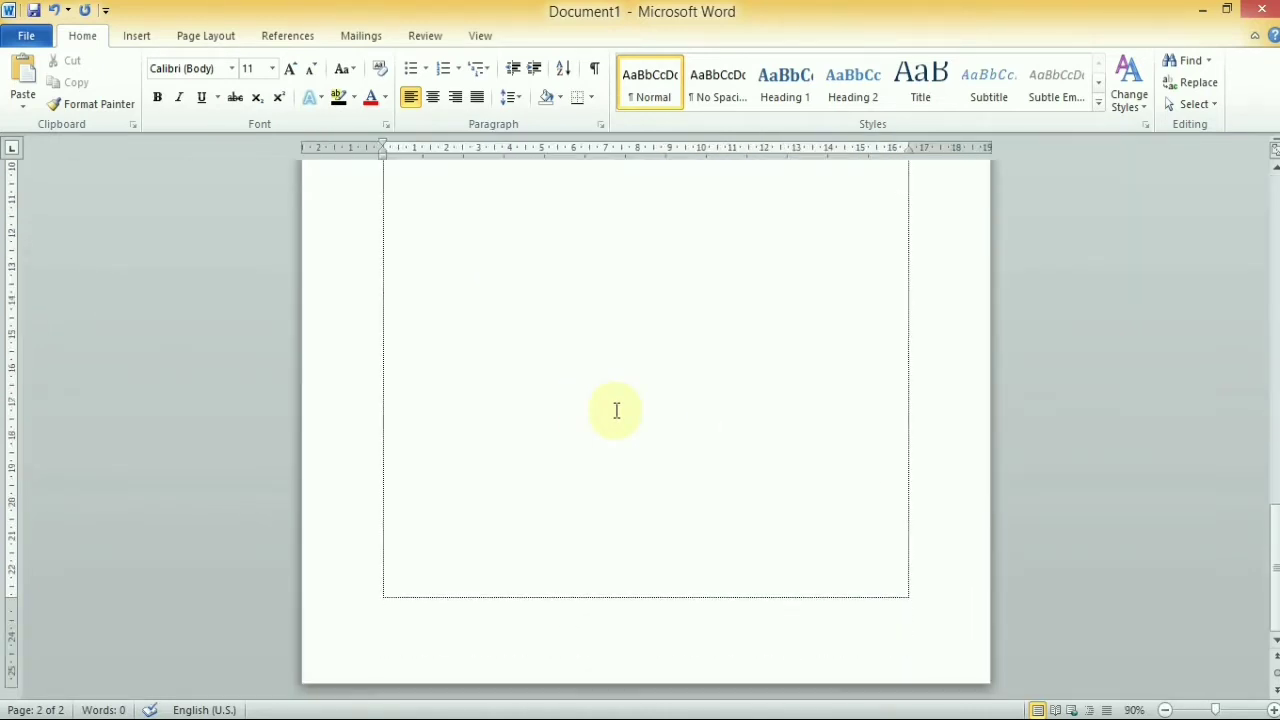
left_click(424, 587)
scroll(424, 587, "up", 3)
scroll(424, 587, "up", 5)
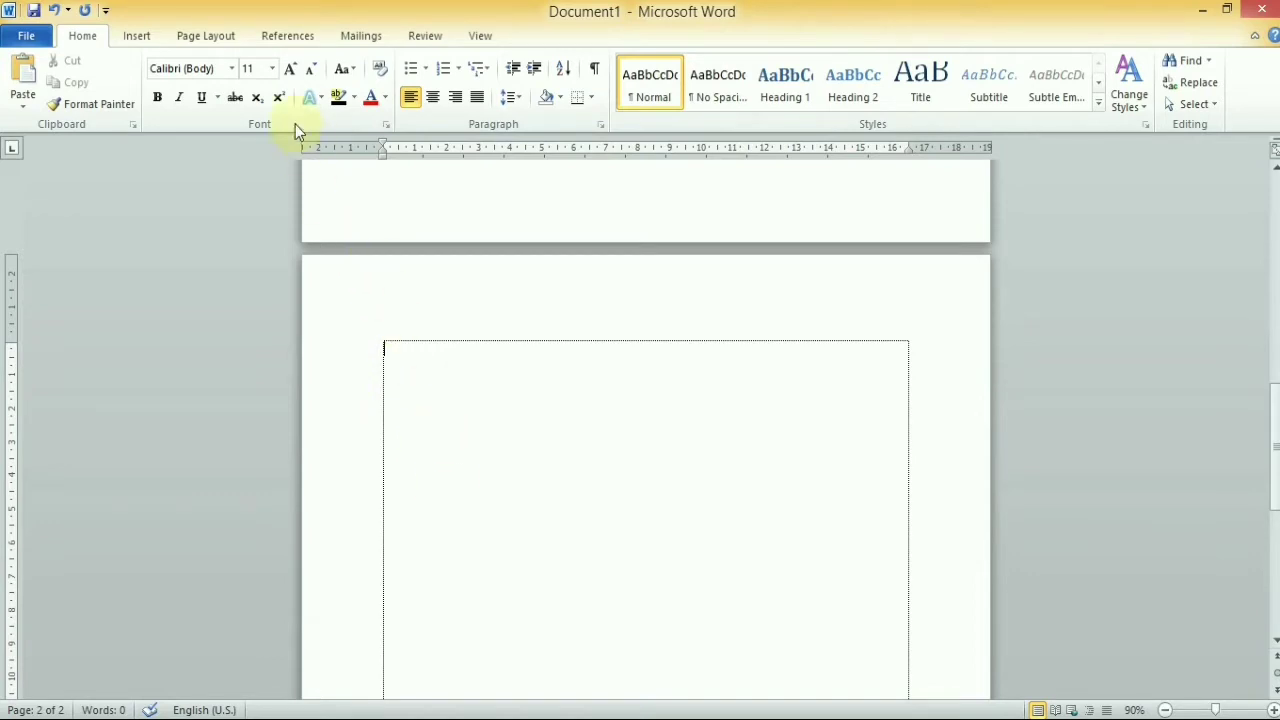
Step: In Page Setup, set Landscape orientation applied to 'This point forward' from page 2
left_click(220, 40)
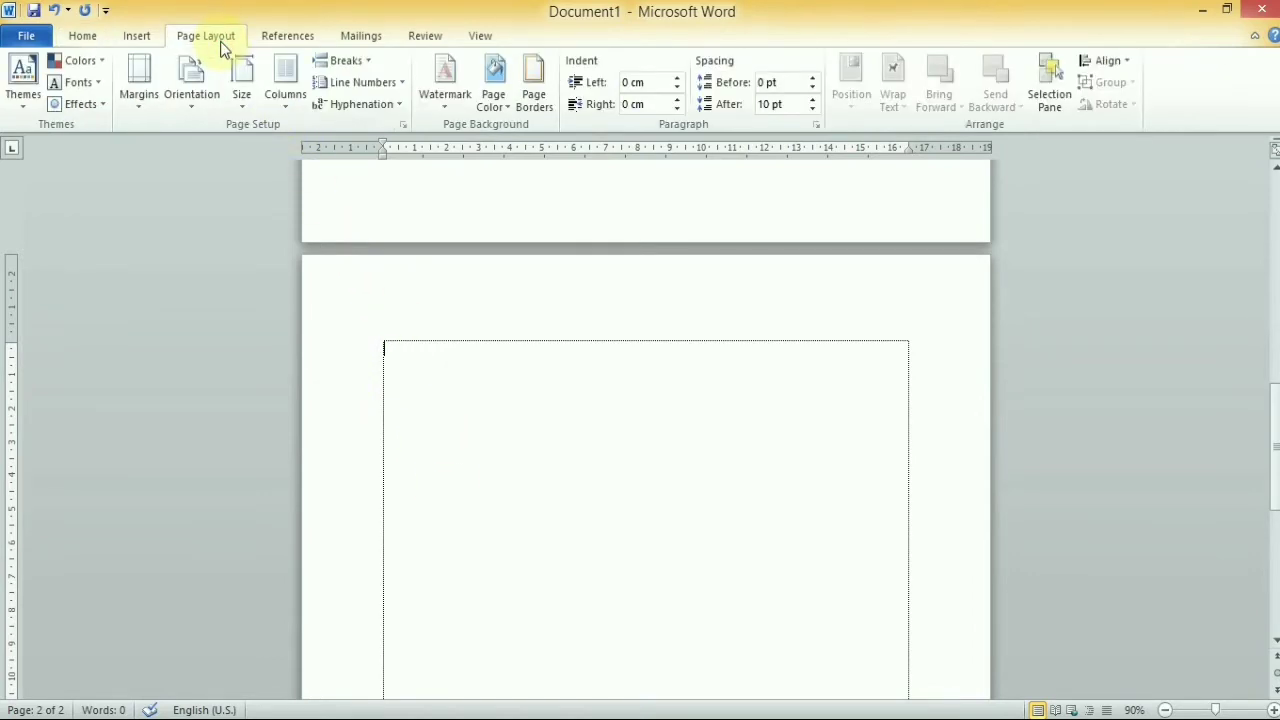
left_click(403, 123)
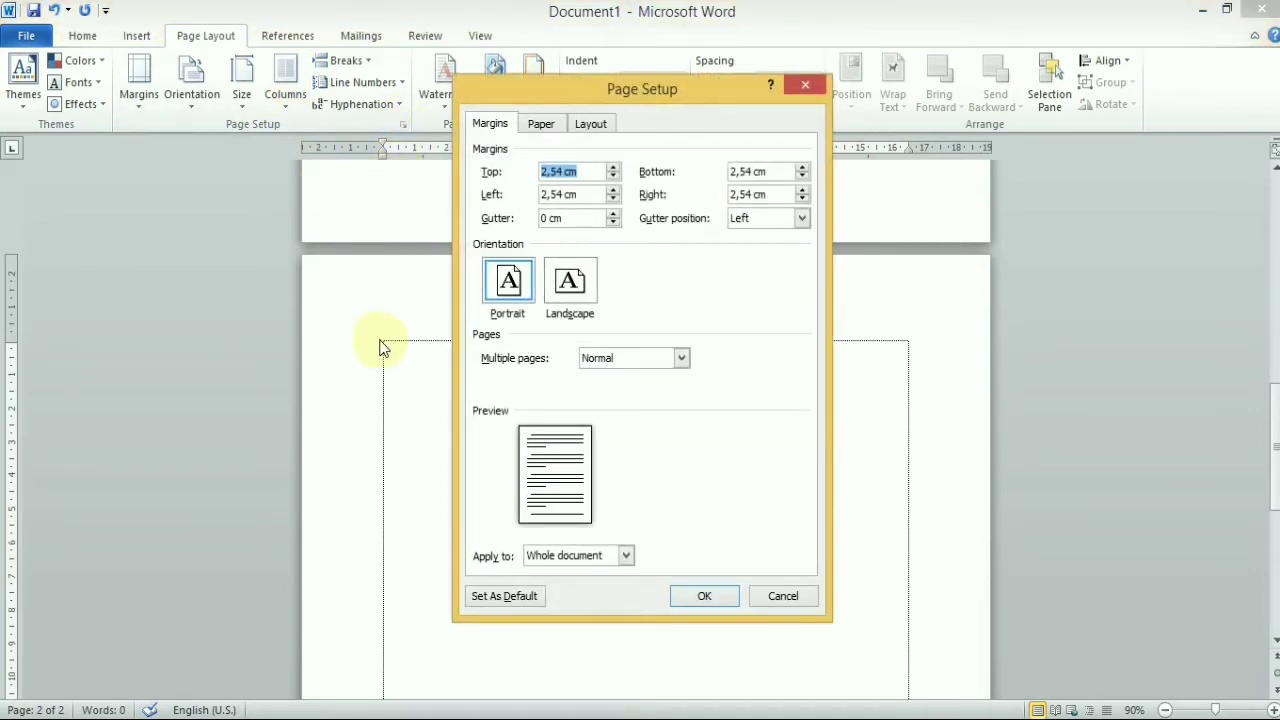
left_click(570, 285)
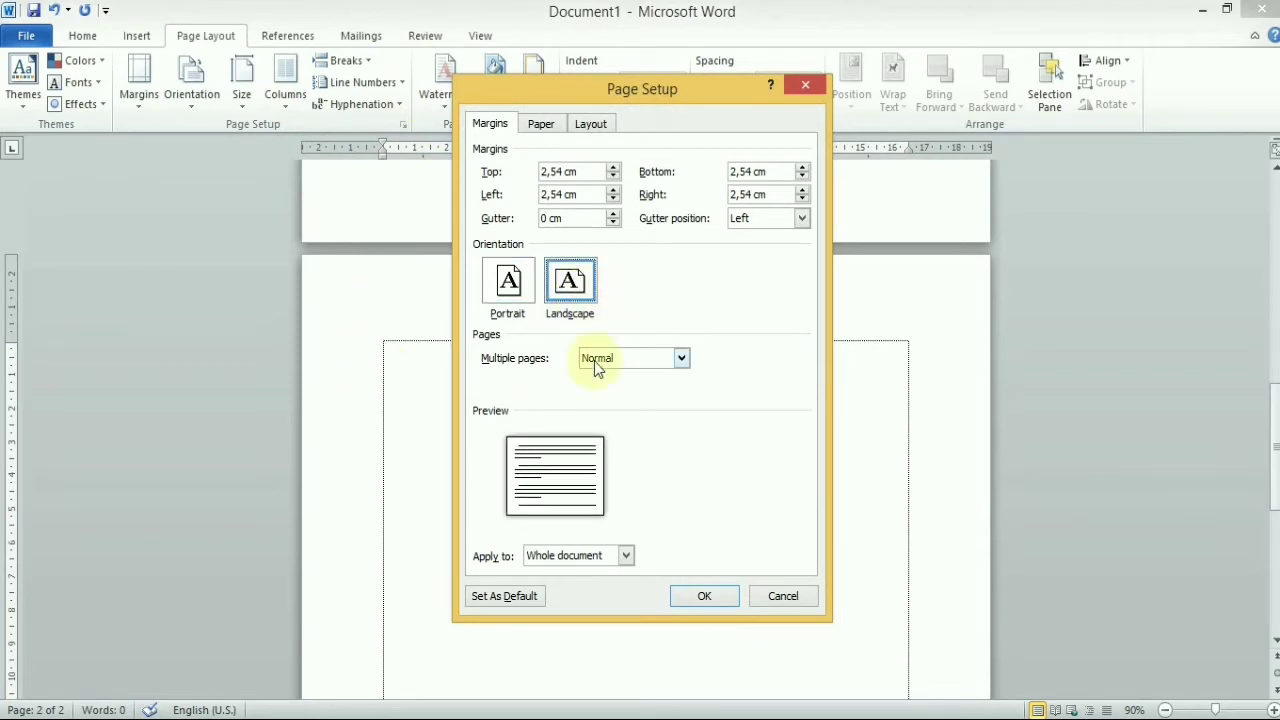
left_click(626, 556)
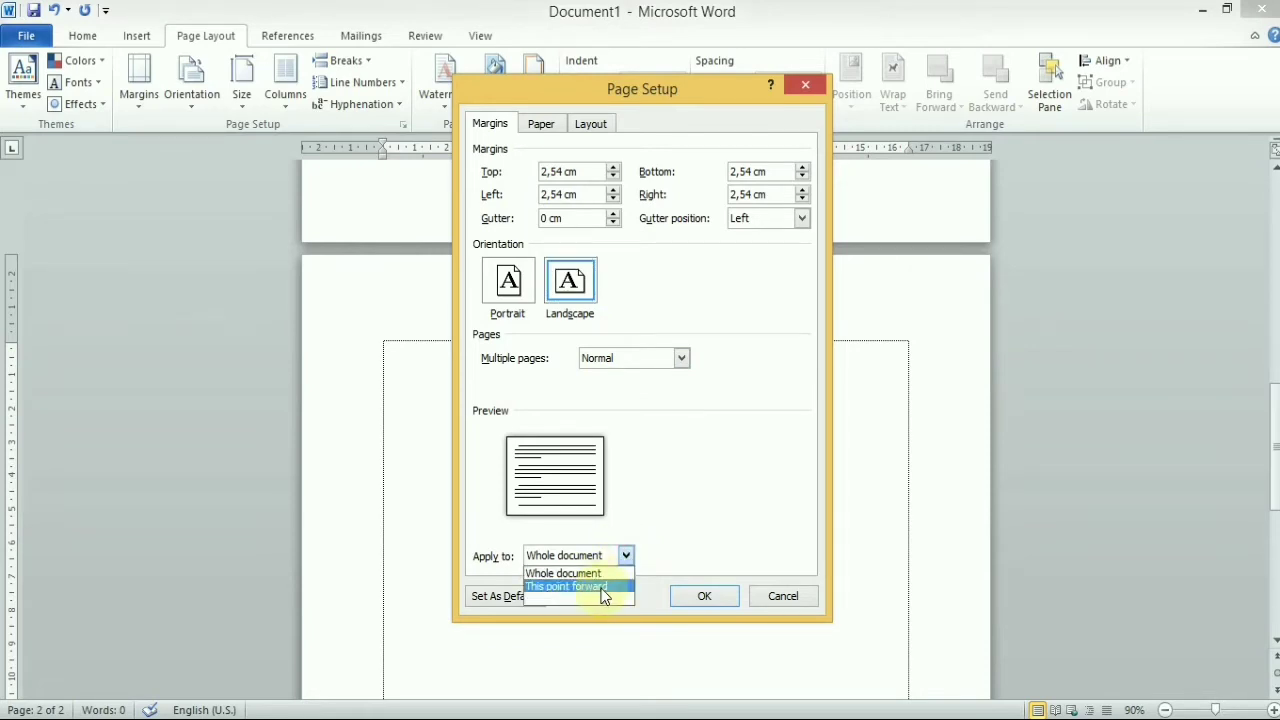
left_click(602, 588)
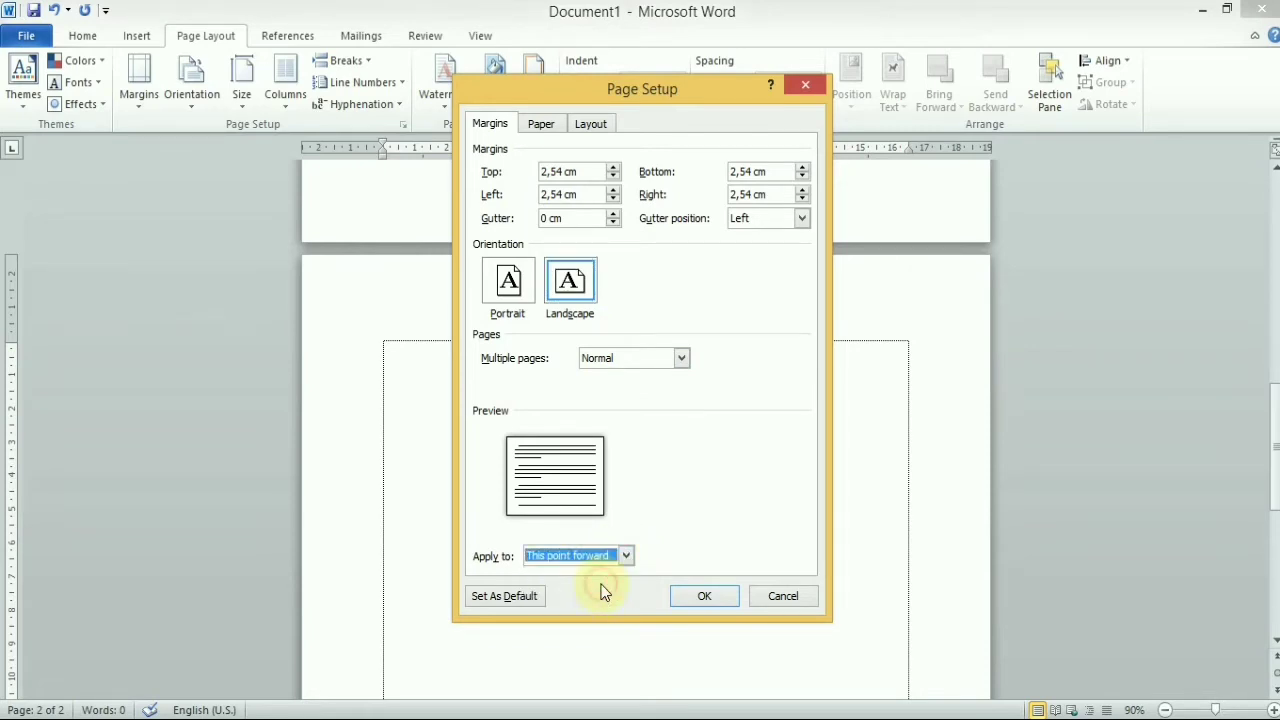
left_click(697, 596)
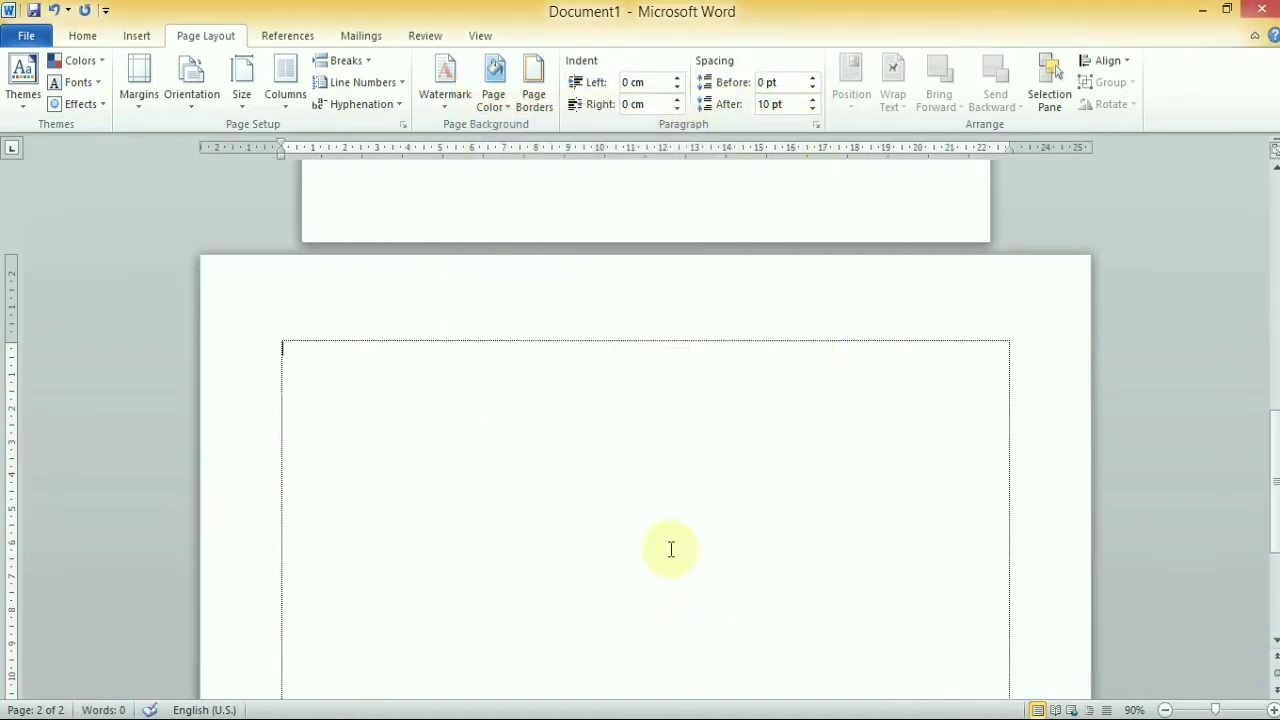
Step: Add an empty line on the landscape page so the document runs onto page 3
scroll(726, 390, "down", 1, "ctrl")
scroll(726, 390, "down", 3, "ctrl")
scroll(726, 390, "down", 1, "ctrl")
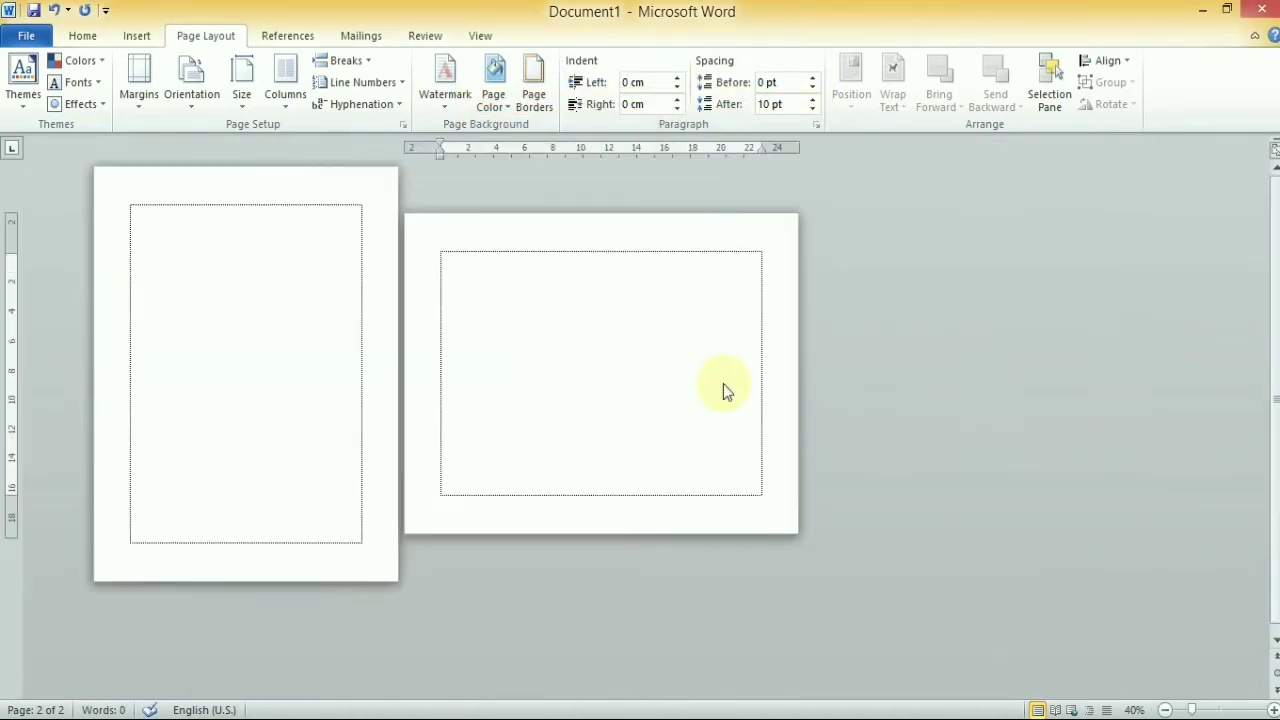
scroll(726, 390, "down", 1, "ctrl")
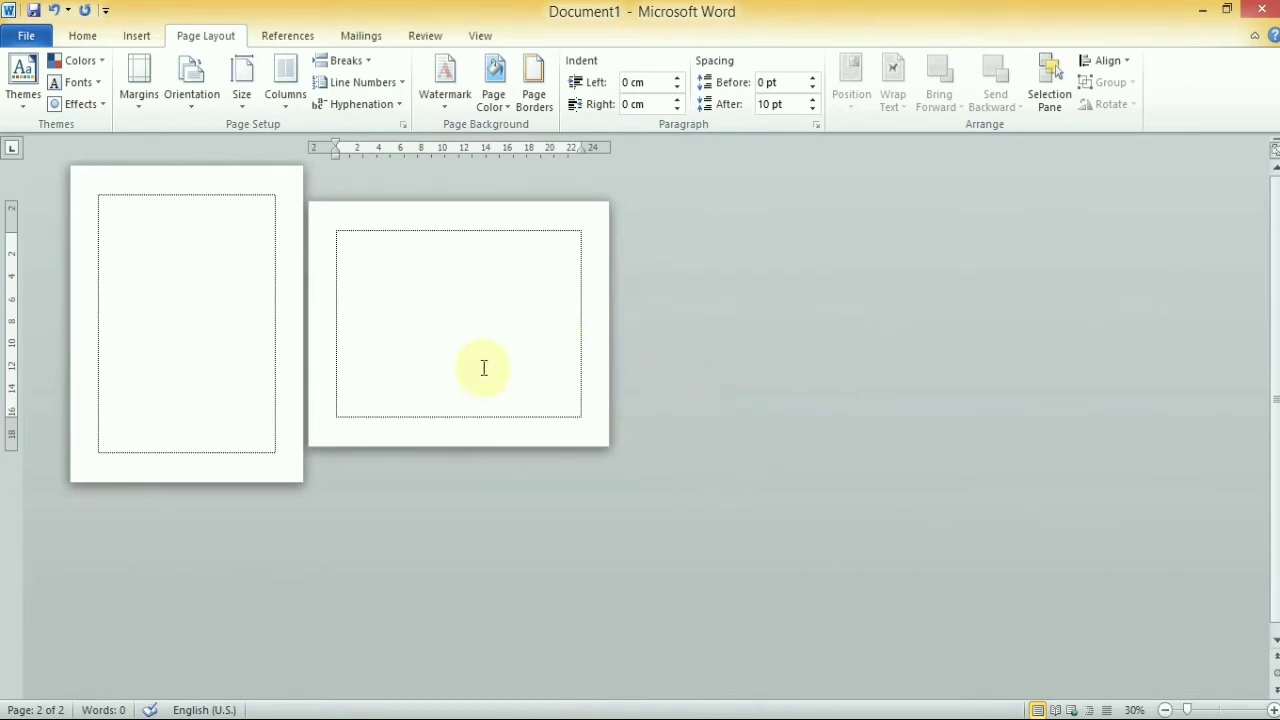
left_click(337, 414)
key("Return")
key("Return")
key("Return")
key("Return")
key("Return")
key("Return")
key("Return")
key("Return")
key("Return")
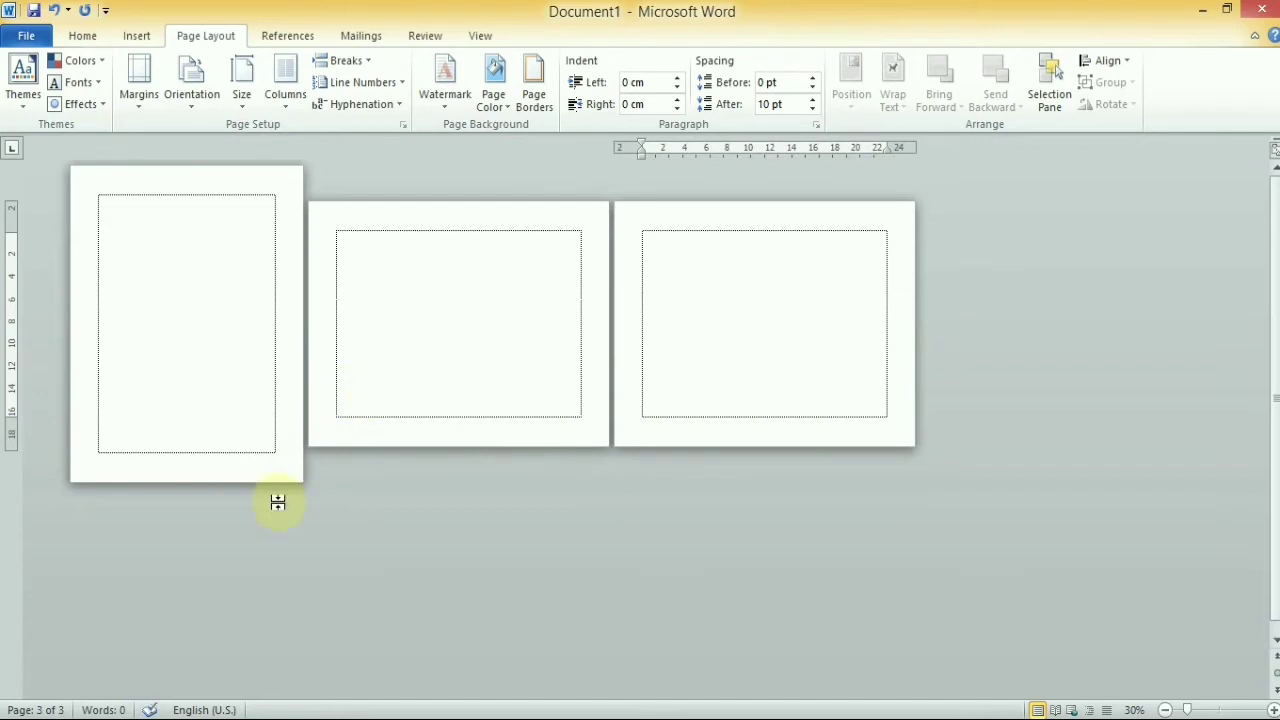
Step: Place the insertion point at the top of page 3
scroll(418, 402, "up", 2)
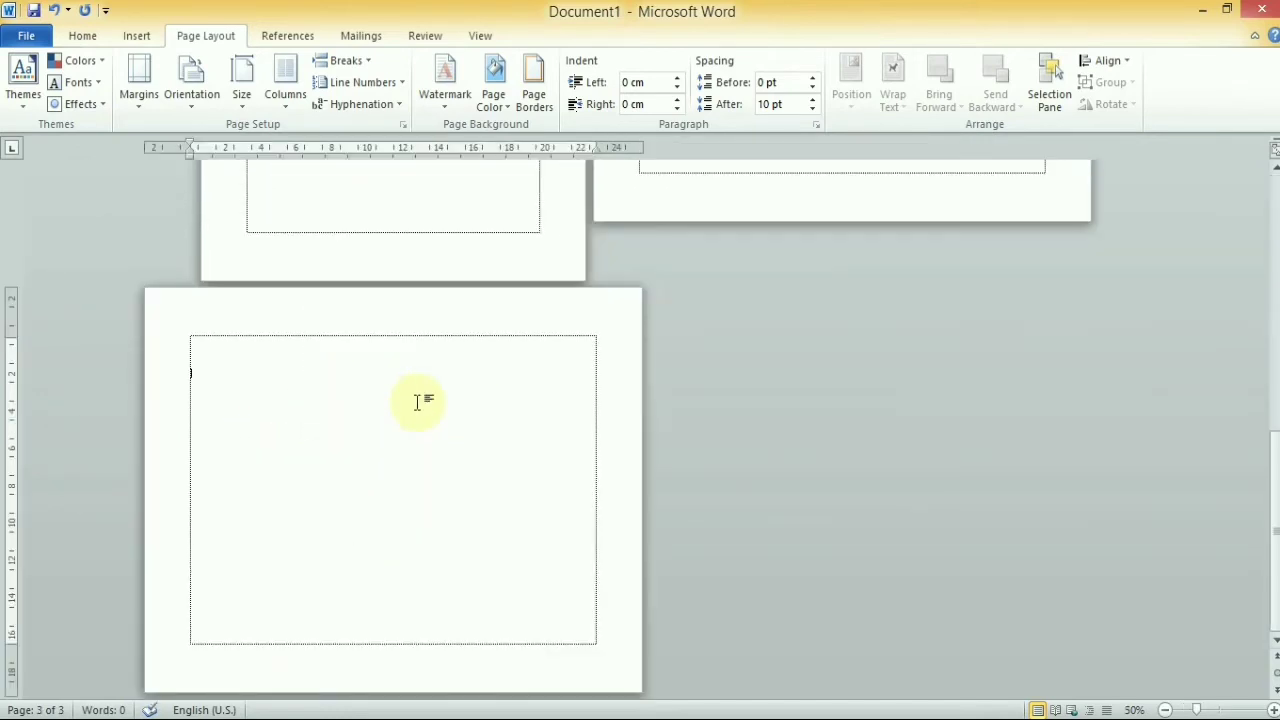
scroll(418, 402, "up", 3, "ctrl")
scroll(418, 402, "down", 1)
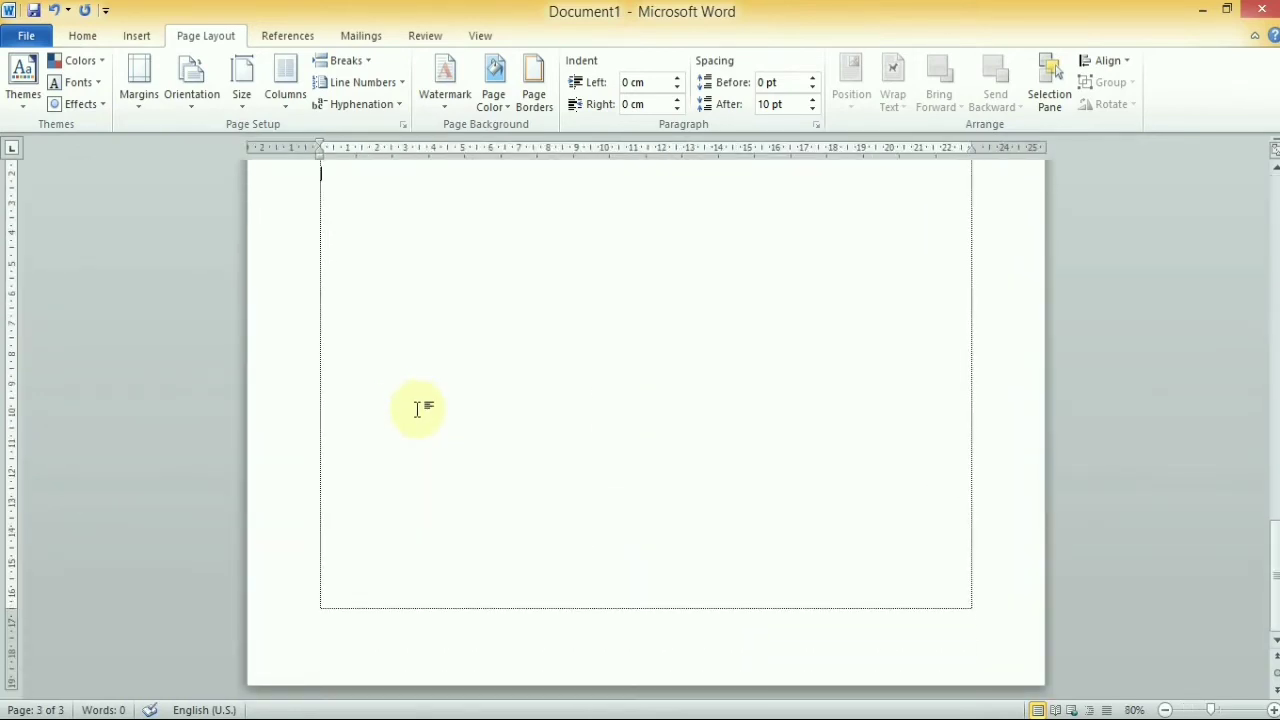
scroll(418, 405, "up", 1)
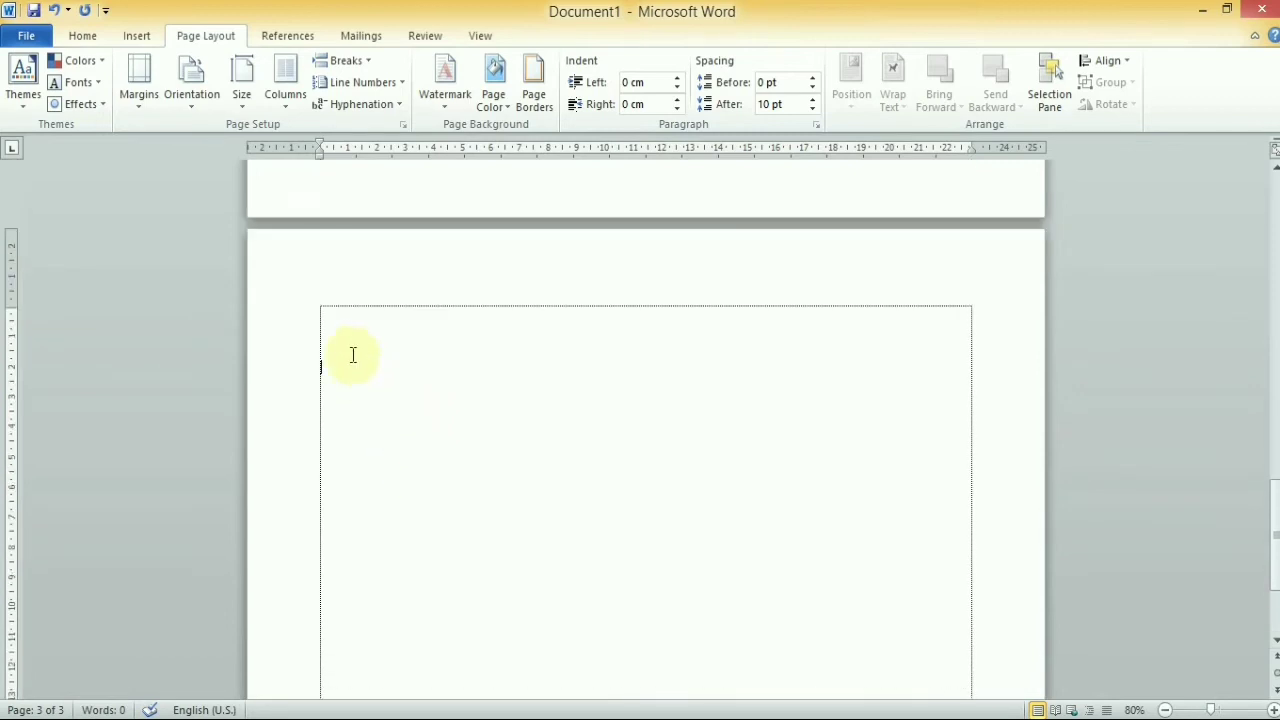
left_click(328, 317)
scroll(436, 372, "up", 1)
scroll(436, 372, "down", 1)
Step: In Page Setup, set Portrait orientation applied to 'This point forward' from page 3
left_click(404, 125)
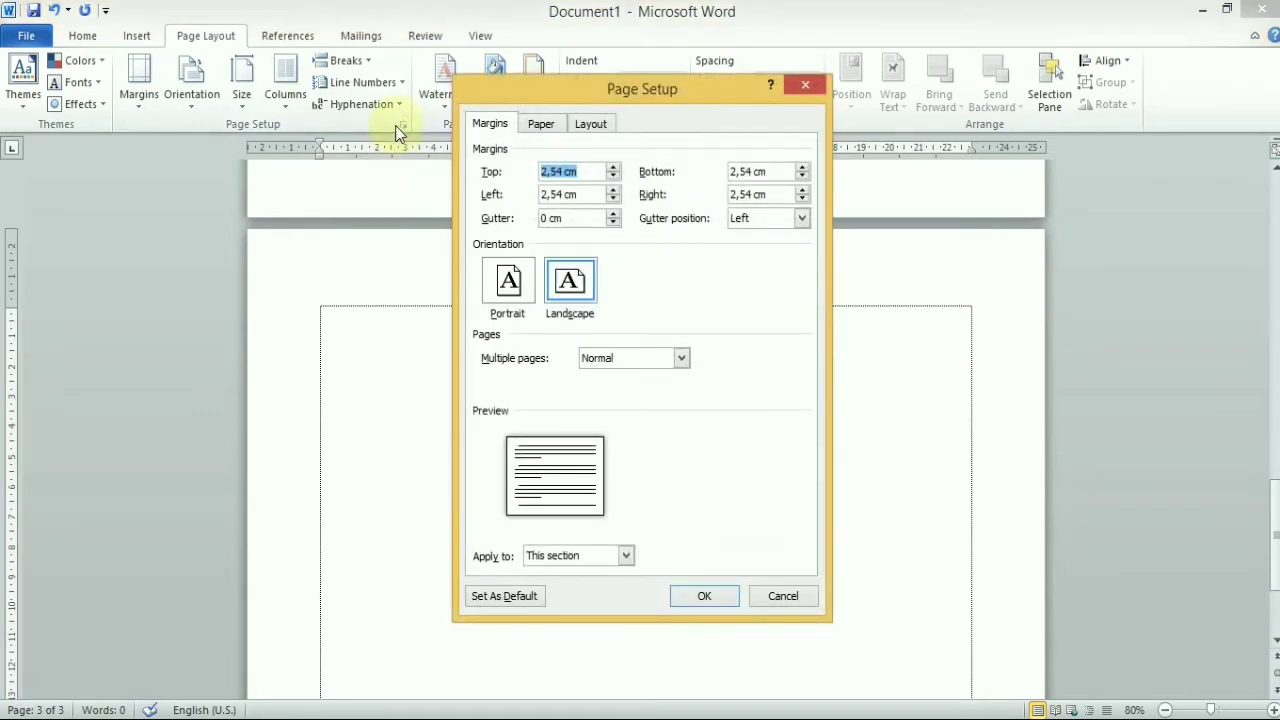
left_click(508, 285)
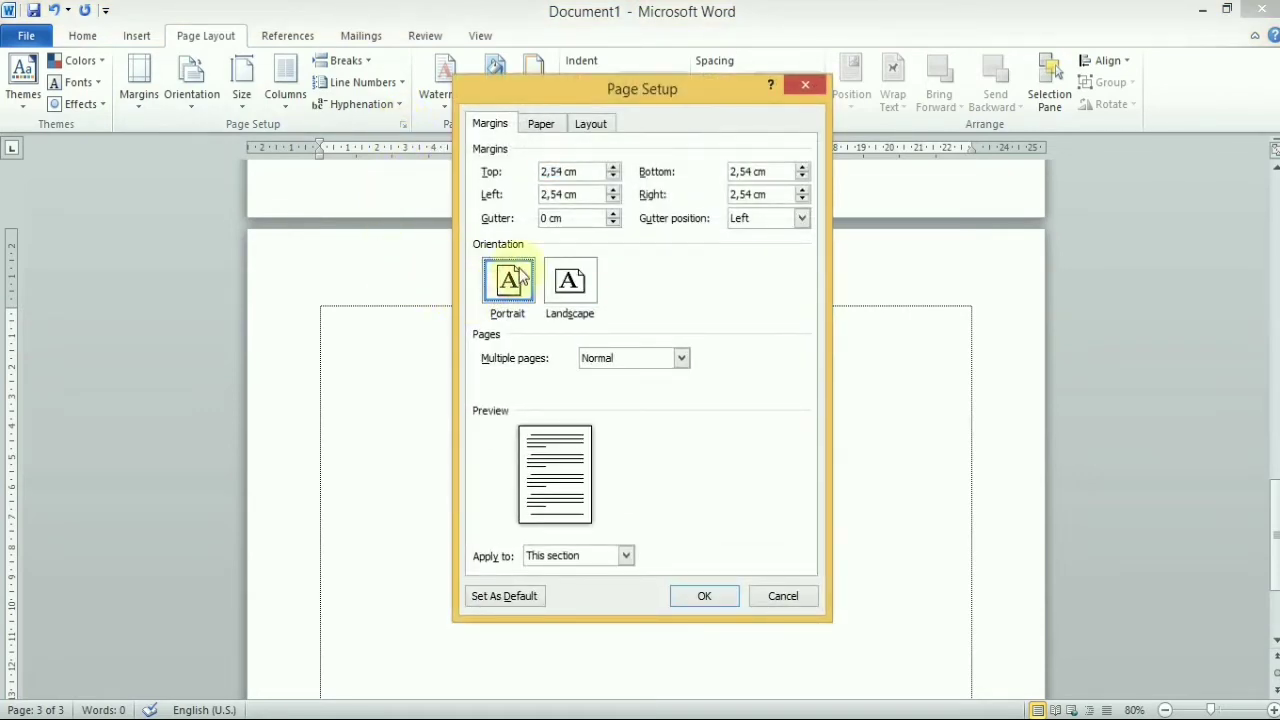
left_click(627, 555)
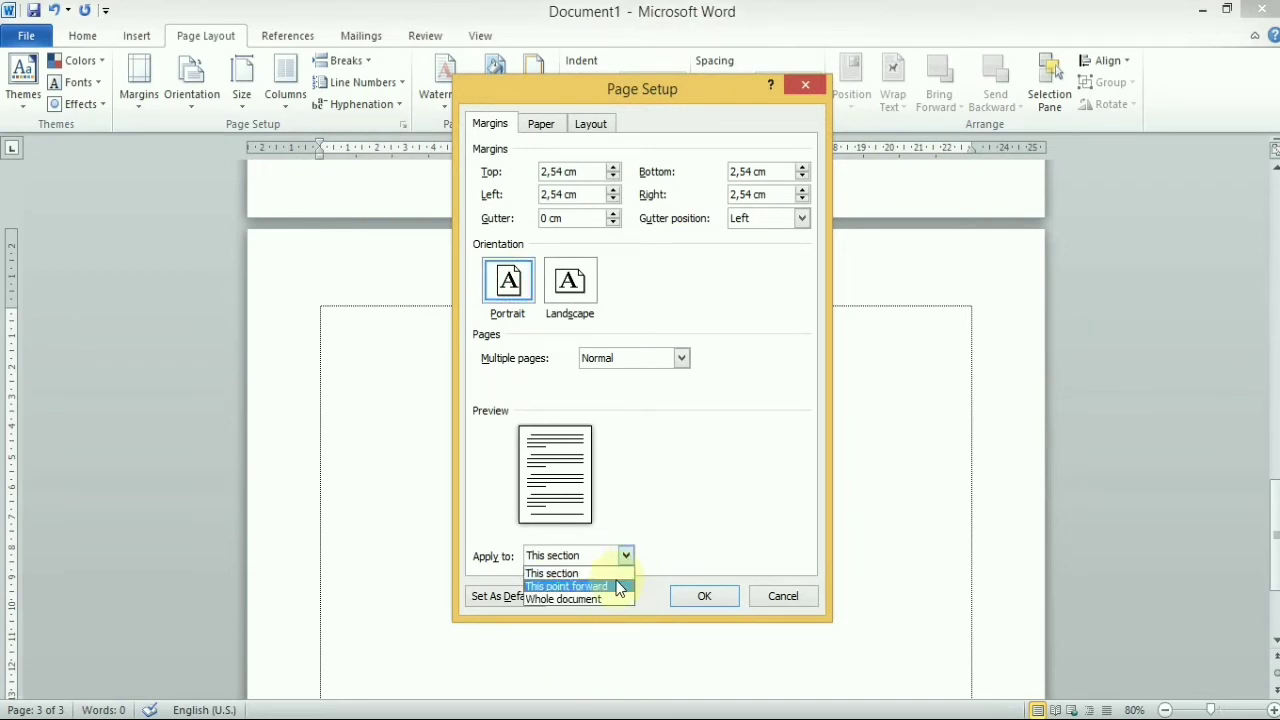
left_click(617, 587)
left_click(690, 598)
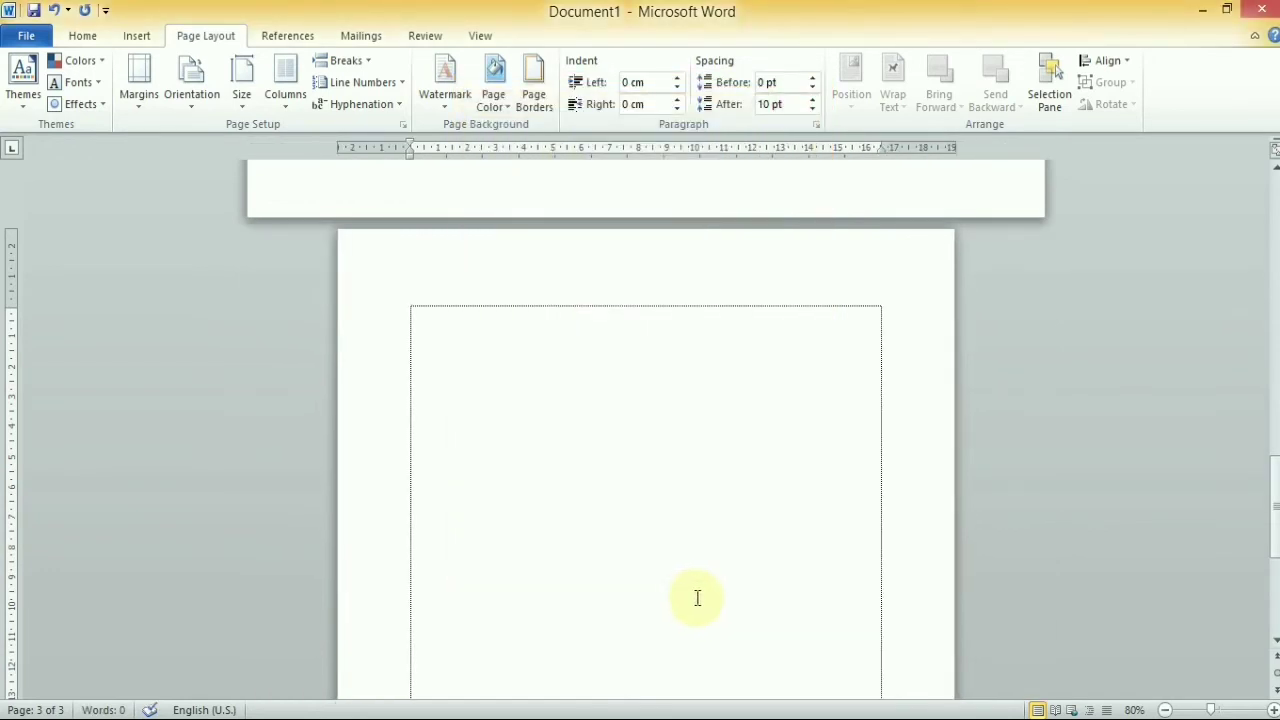
Step: Insert a page break with Ctrl+Enter at page 3, creating a blank portrait page 4
scroll(697, 598, "down", 1)
scroll(697, 598, "down", 2)
scroll(697, 598, "down", 2)
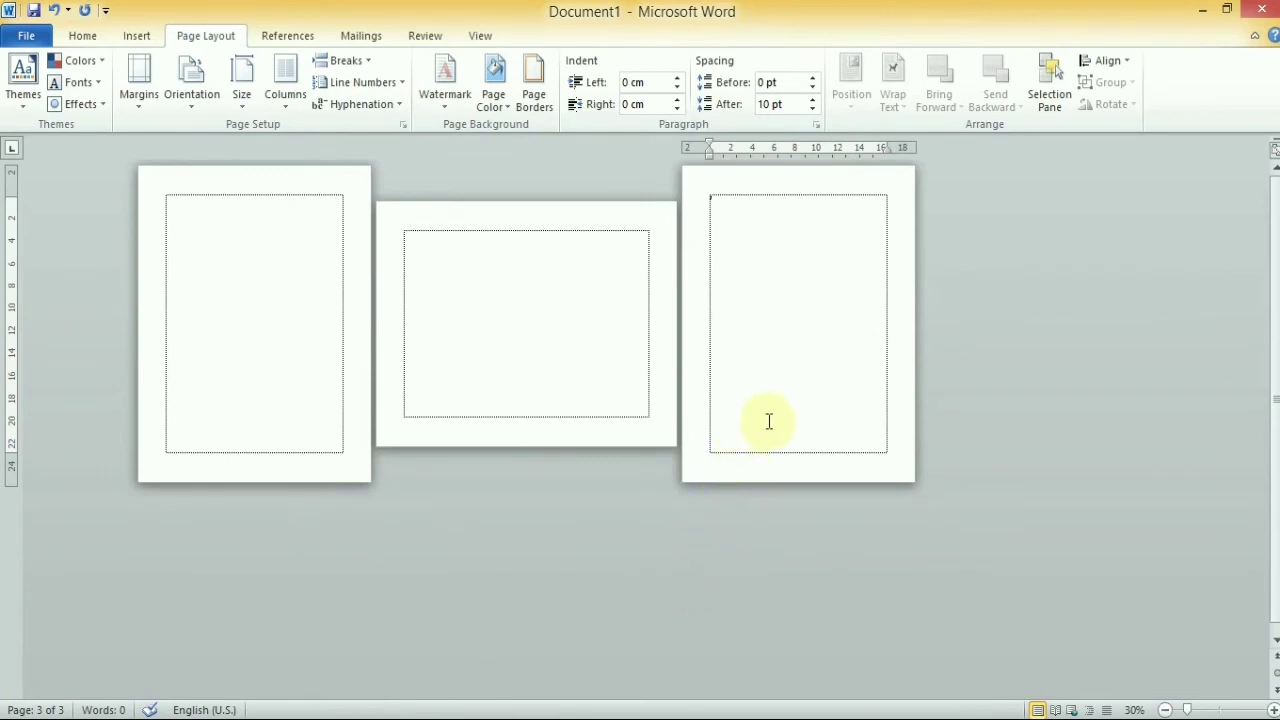
left_click(716, 428)
key("ctrl+Return")
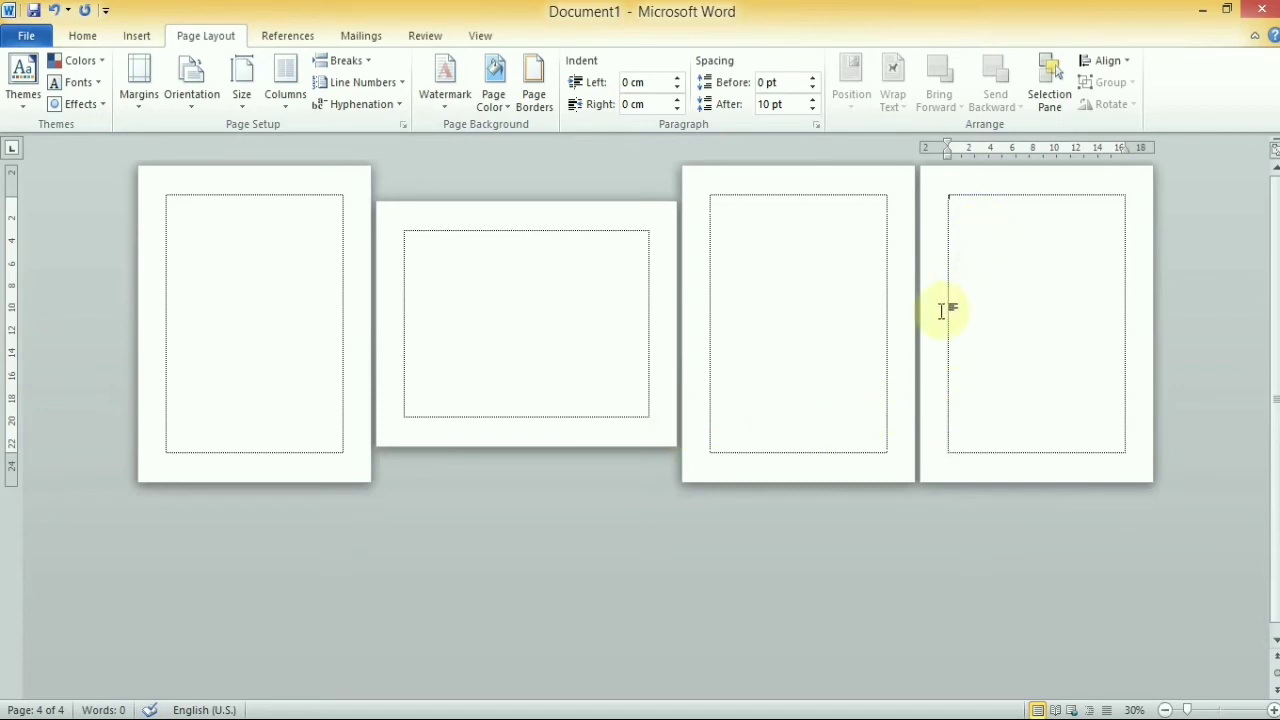
scroll(609, 487, "down", 3)
scroll(609, 487, "up", 2)
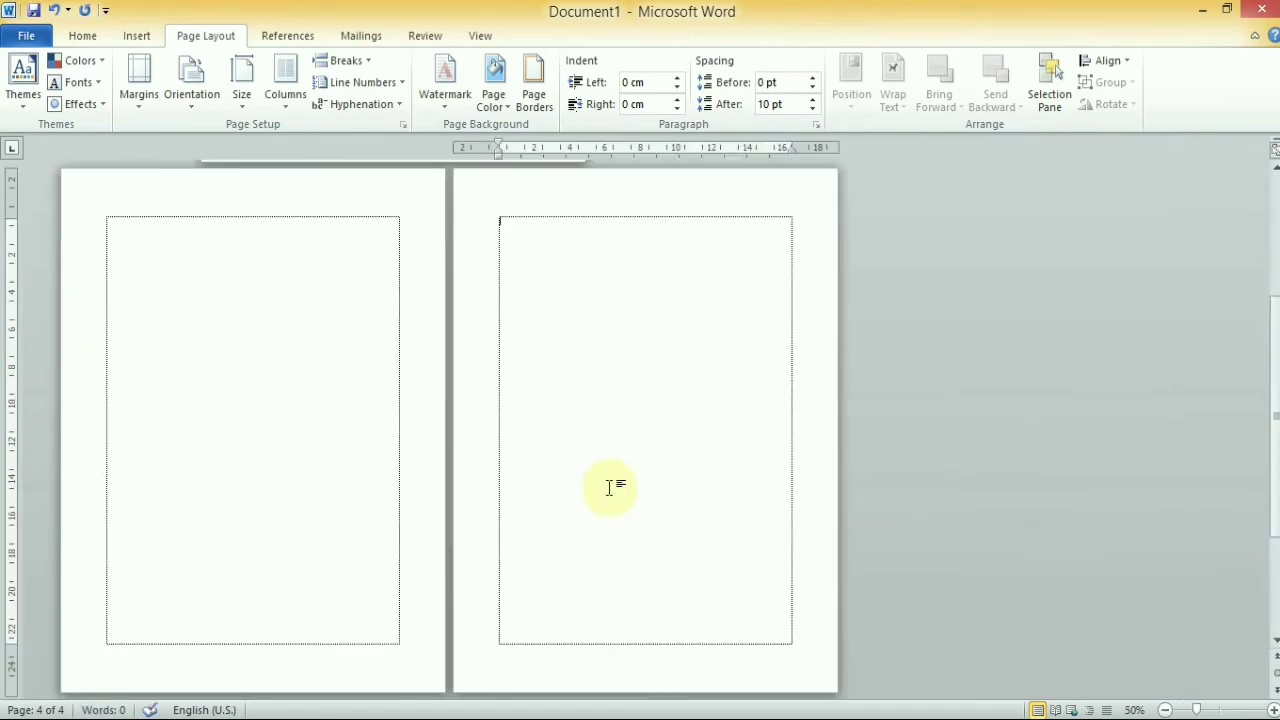
scroll(609, 487, "up", 1)
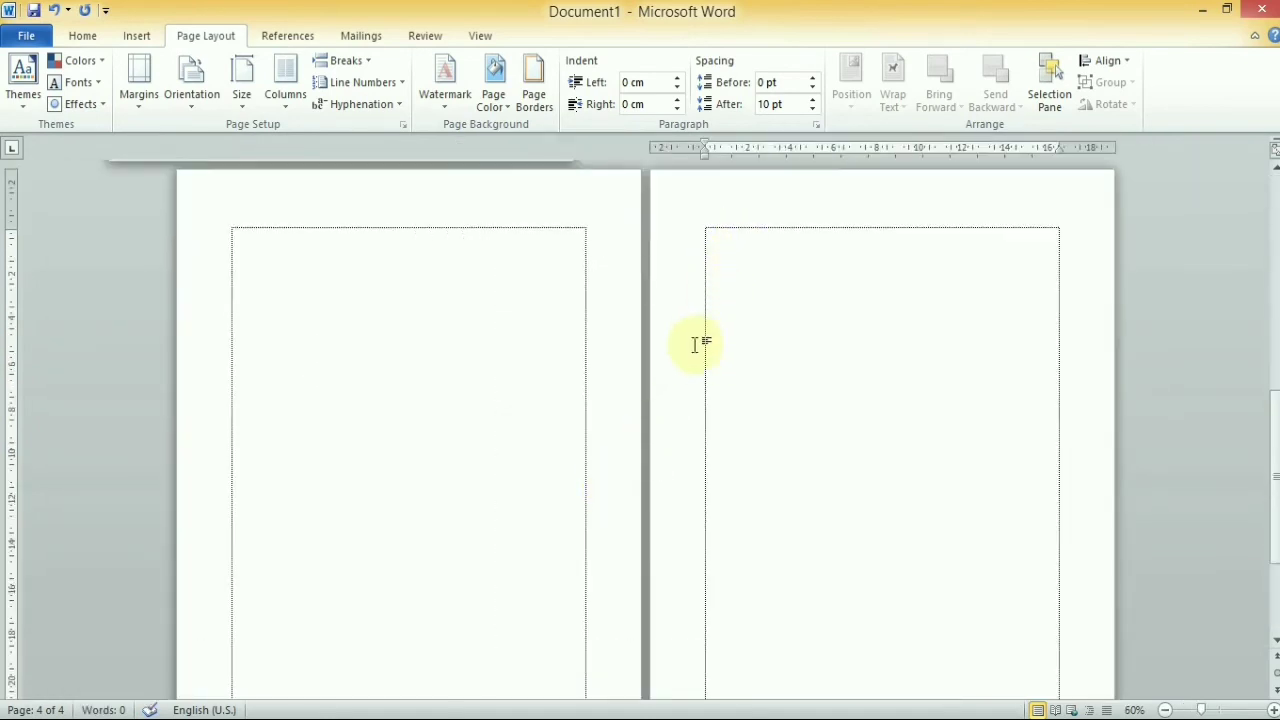
scroll(697, 343, "up", 3)
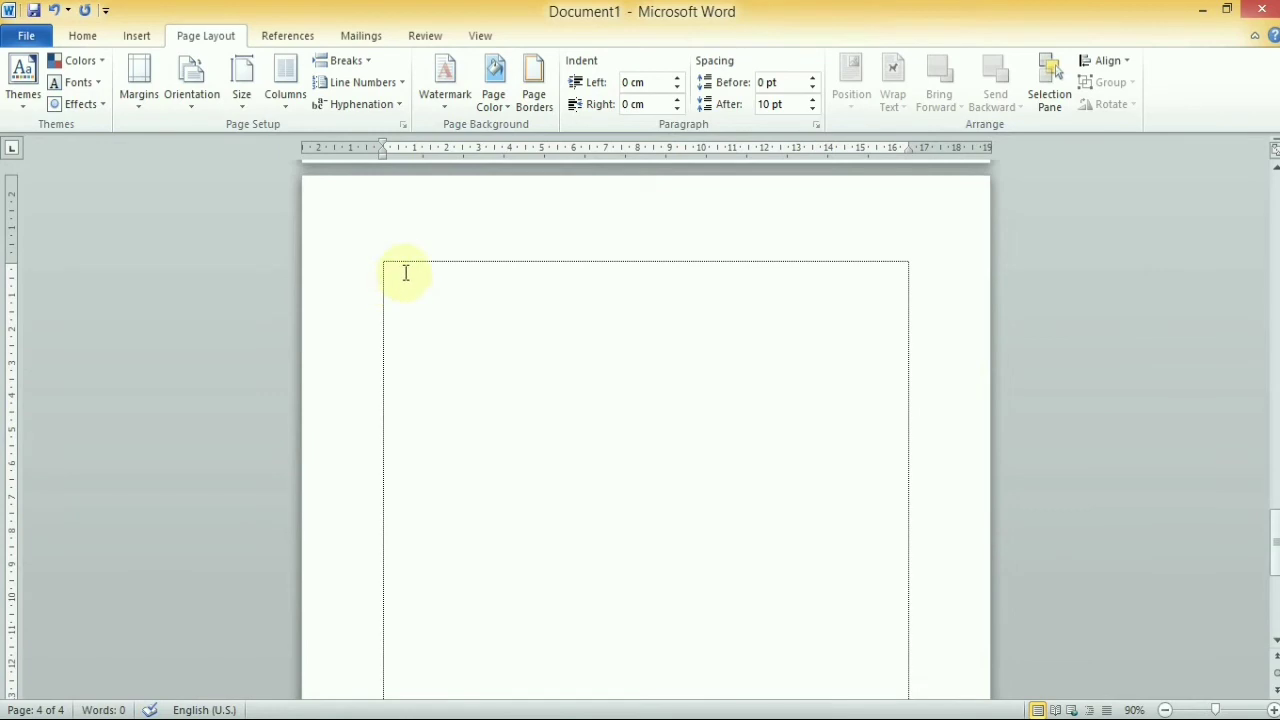
Step: In Page Setup, set Landscape orientation applied to 'This point forward' for page 4
left_click(403, 126)
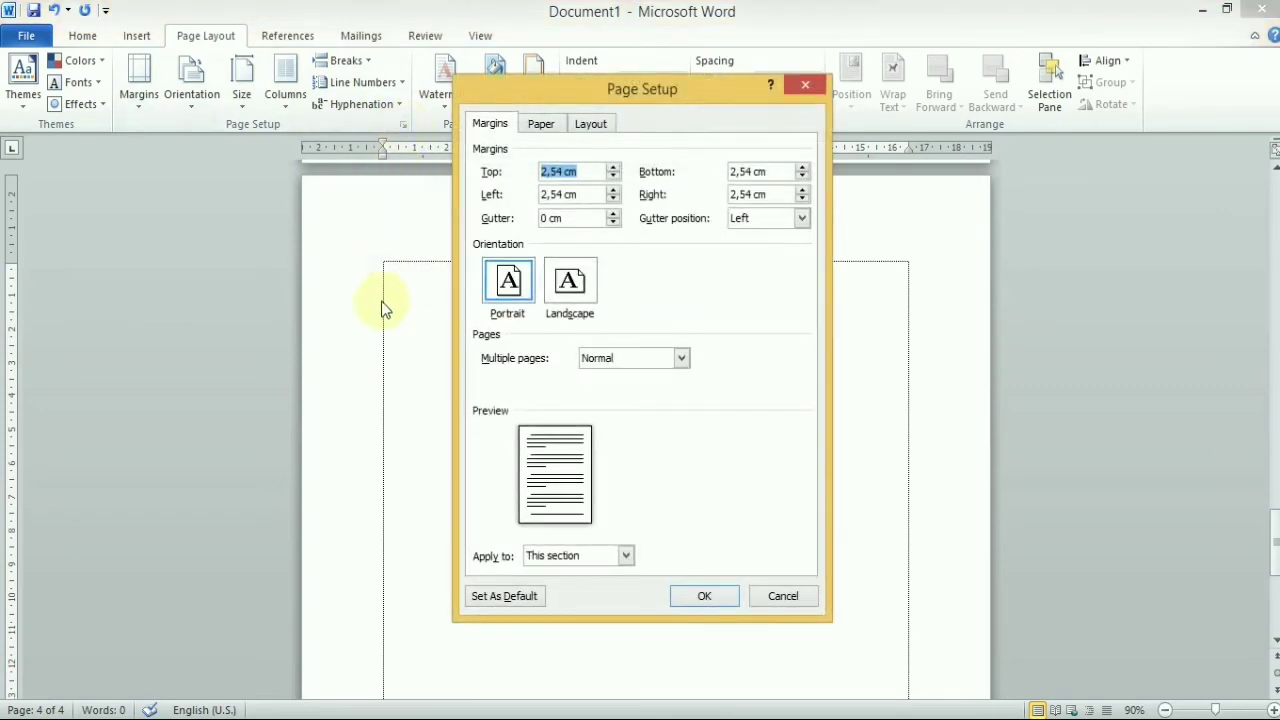
left_click(592, 284)
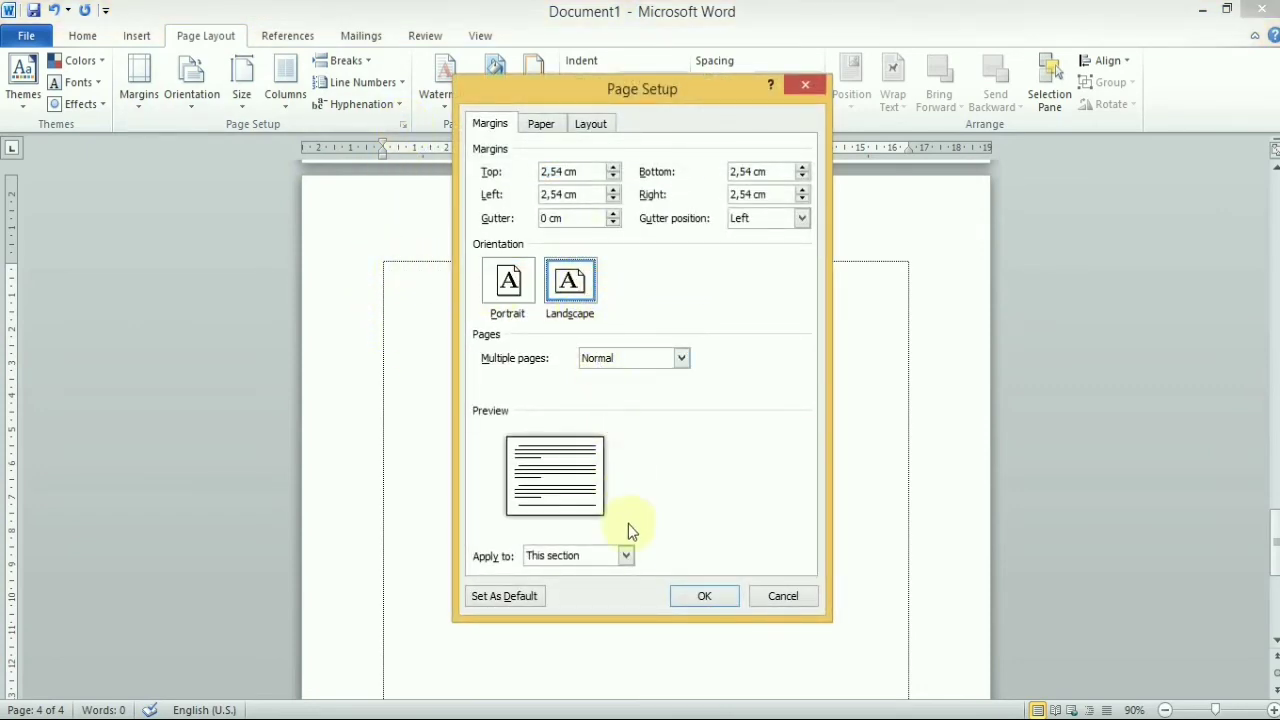
left_click(628, 555)
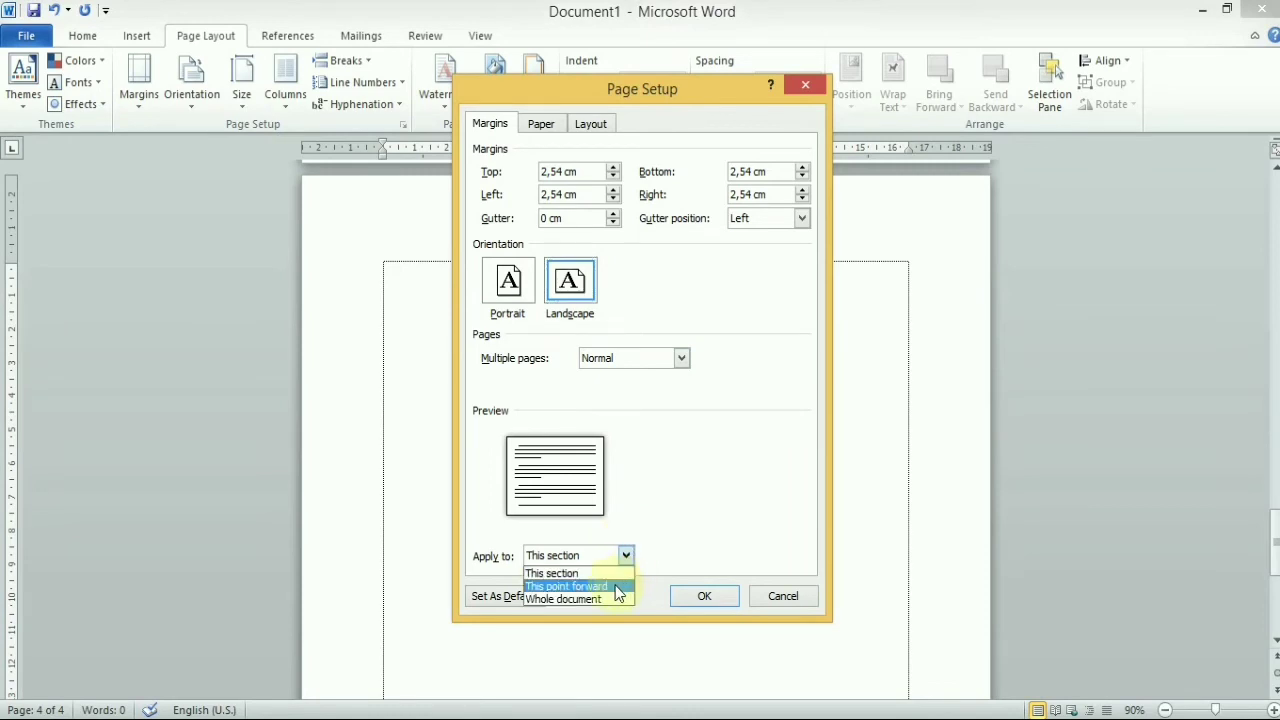
left_click(610, 587)
left_click(703, 603)
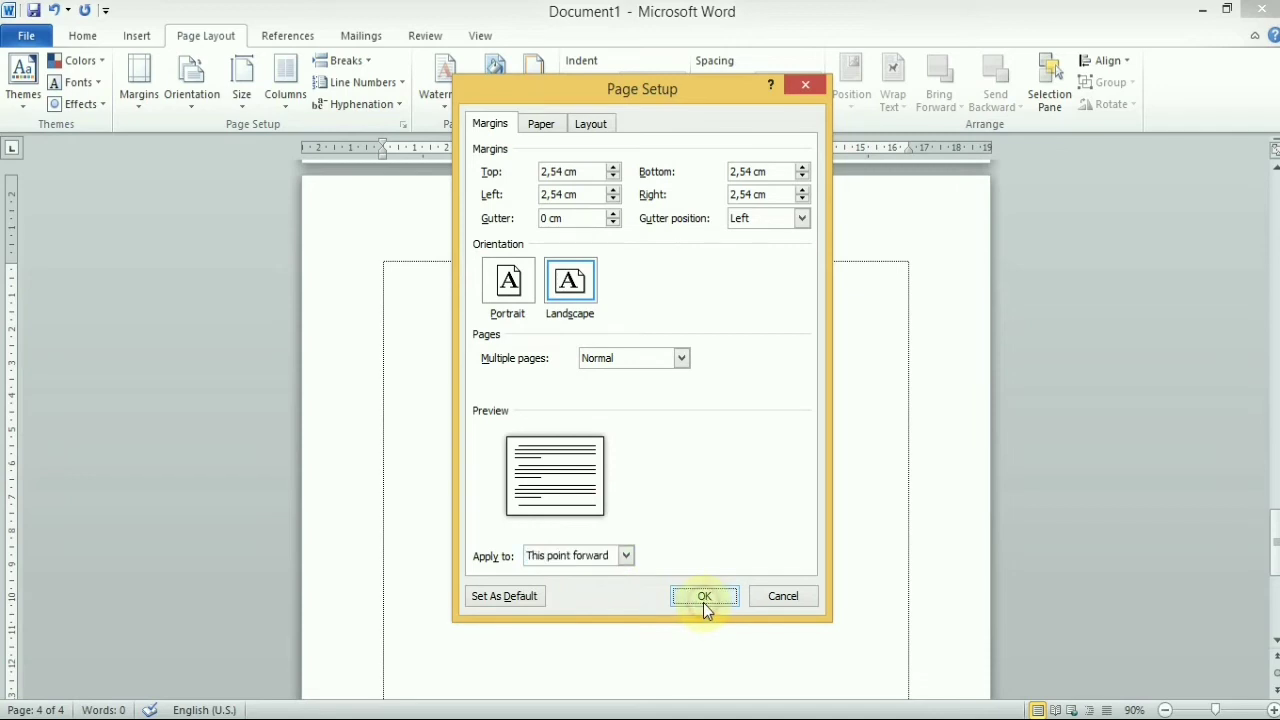
left_click(692, 596)
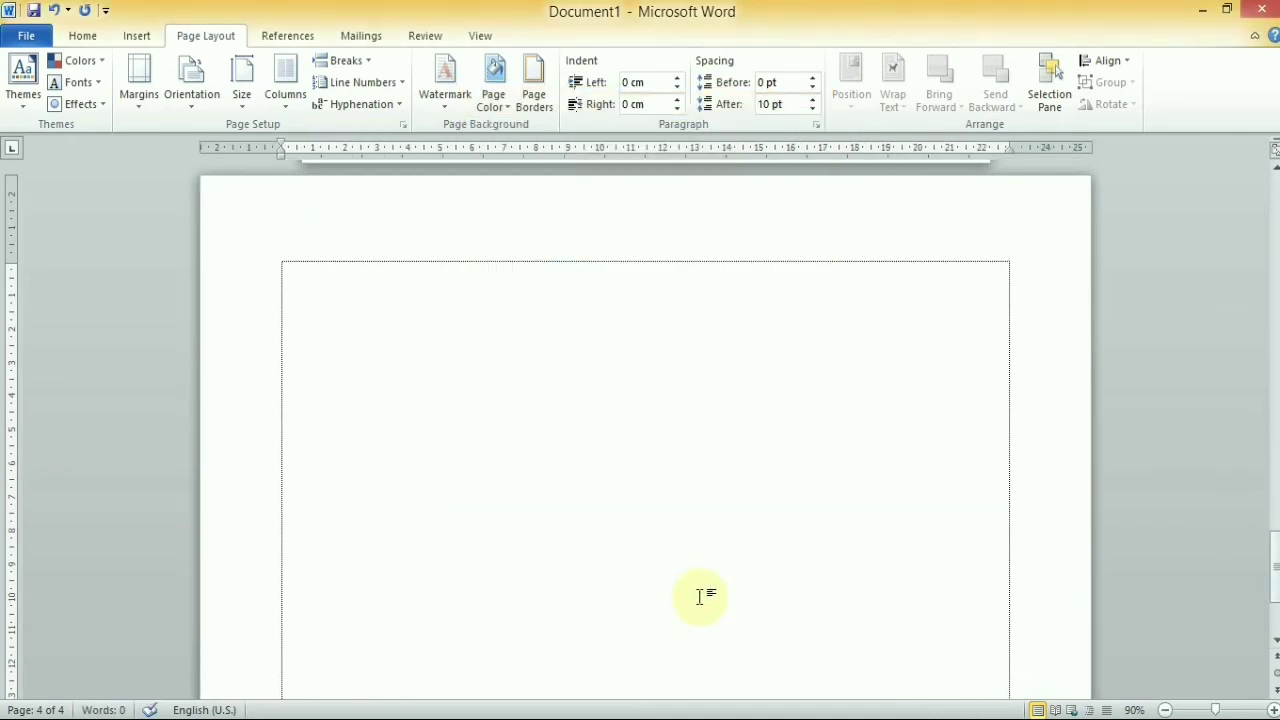
scroll(871, 706, "down", 2)
scroll(851, 680, "down", 4)
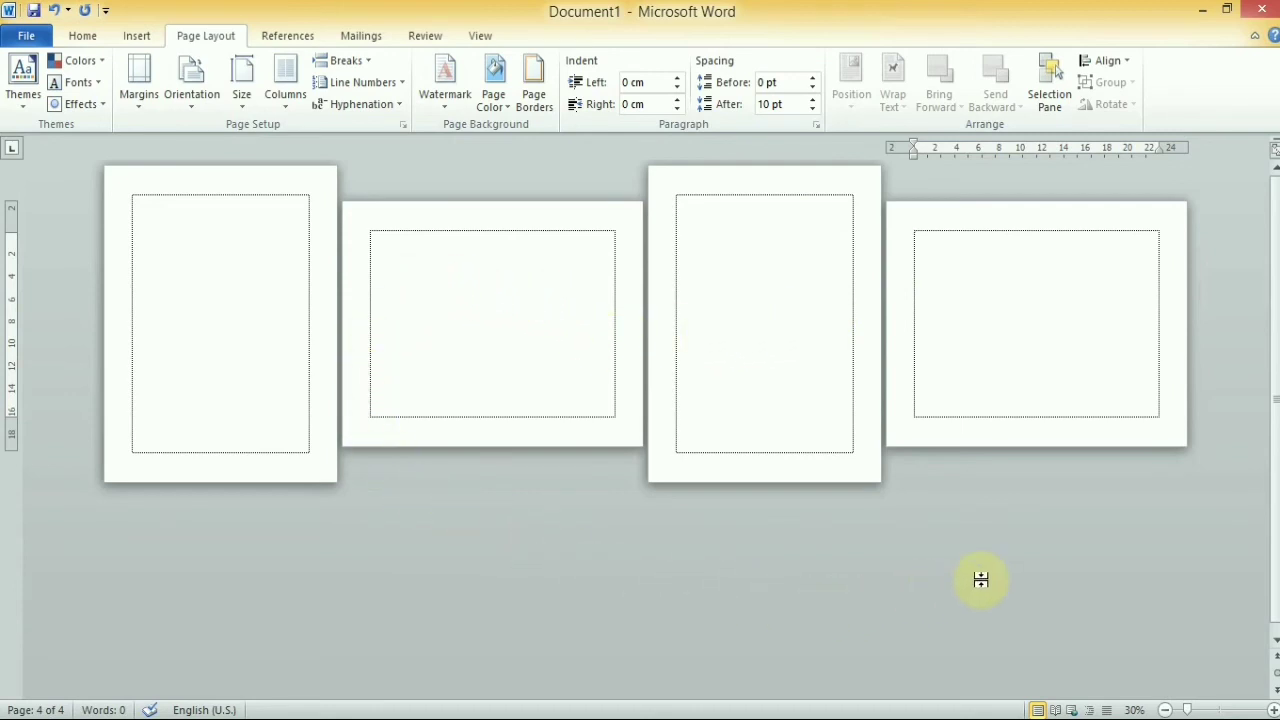
scroll(764, 603, "up", 2, "ctrl")
scroll(764, 603, "up", 1, "ctrl")
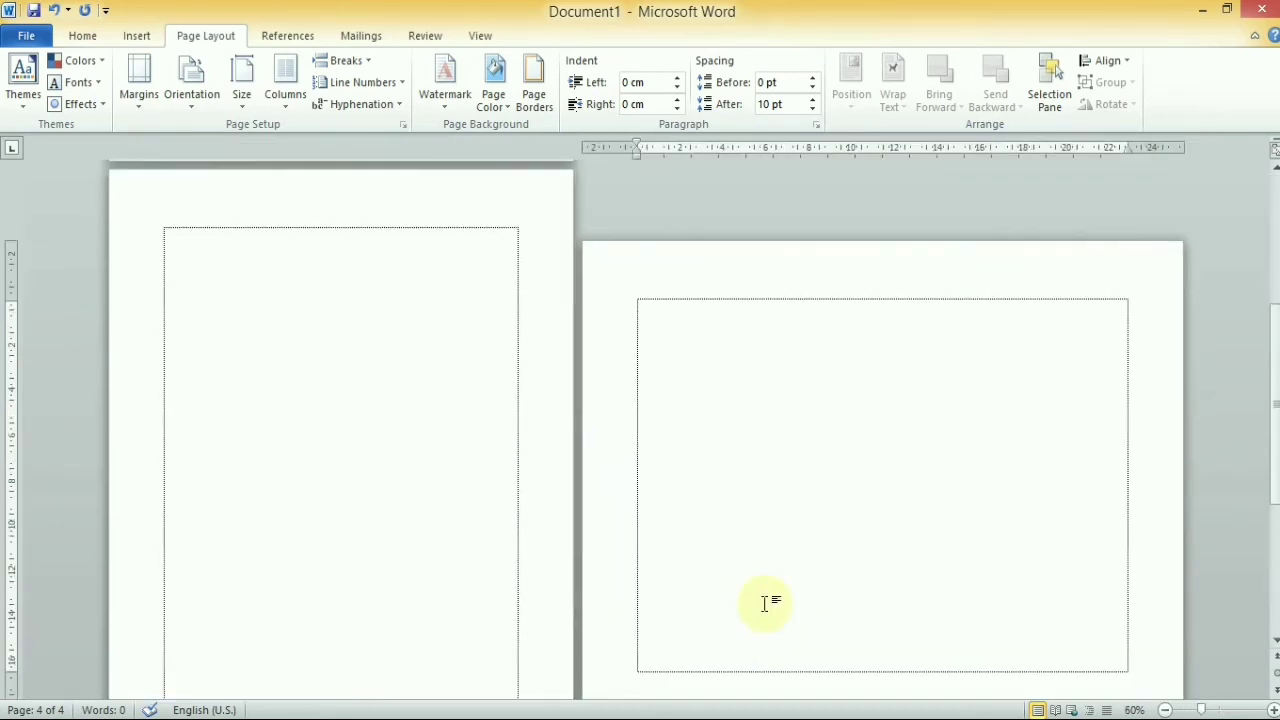
scroll(764, 603, "up", 2, "ctrl")
scroll(764, 603, "down", 3, "ctrl")
scroll(764, 603, "down", 2, "ctrl")
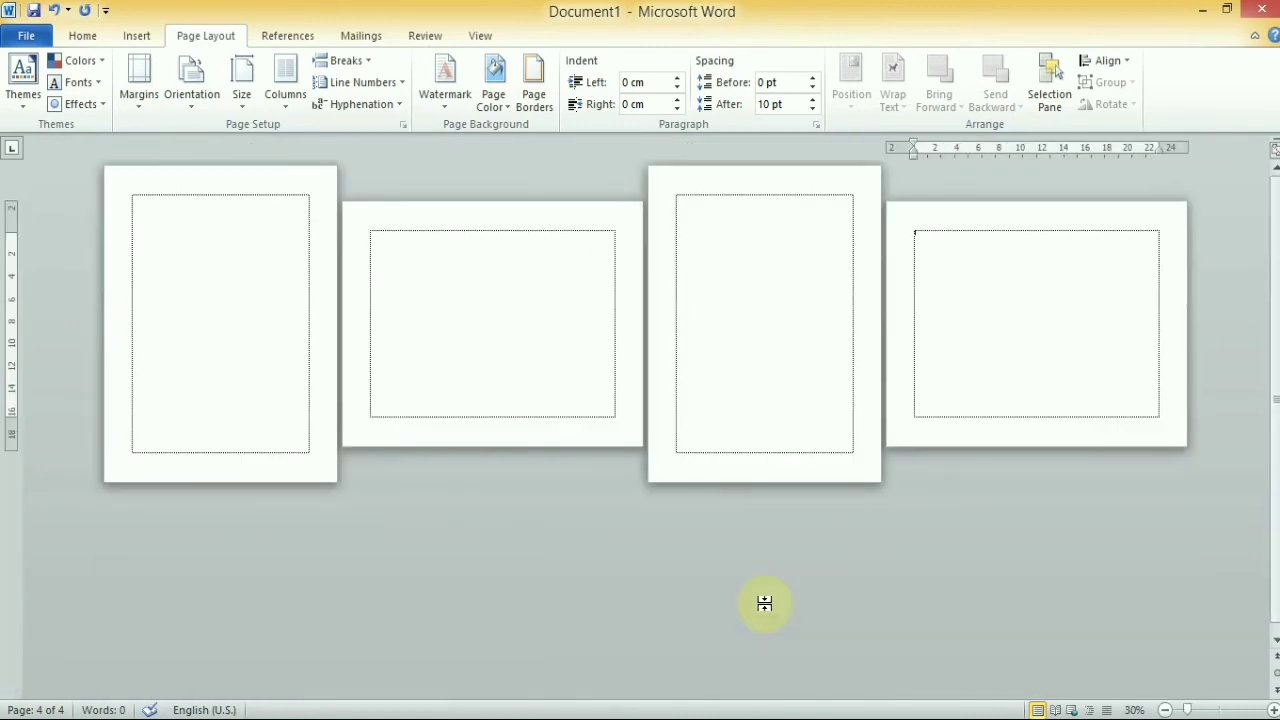
scroll(764, 603, "up", 3, "ctrl")
scroll(764, 603, "up", 1, "ctrl")
scroll(764, 603, "up", 1, "ctrl")
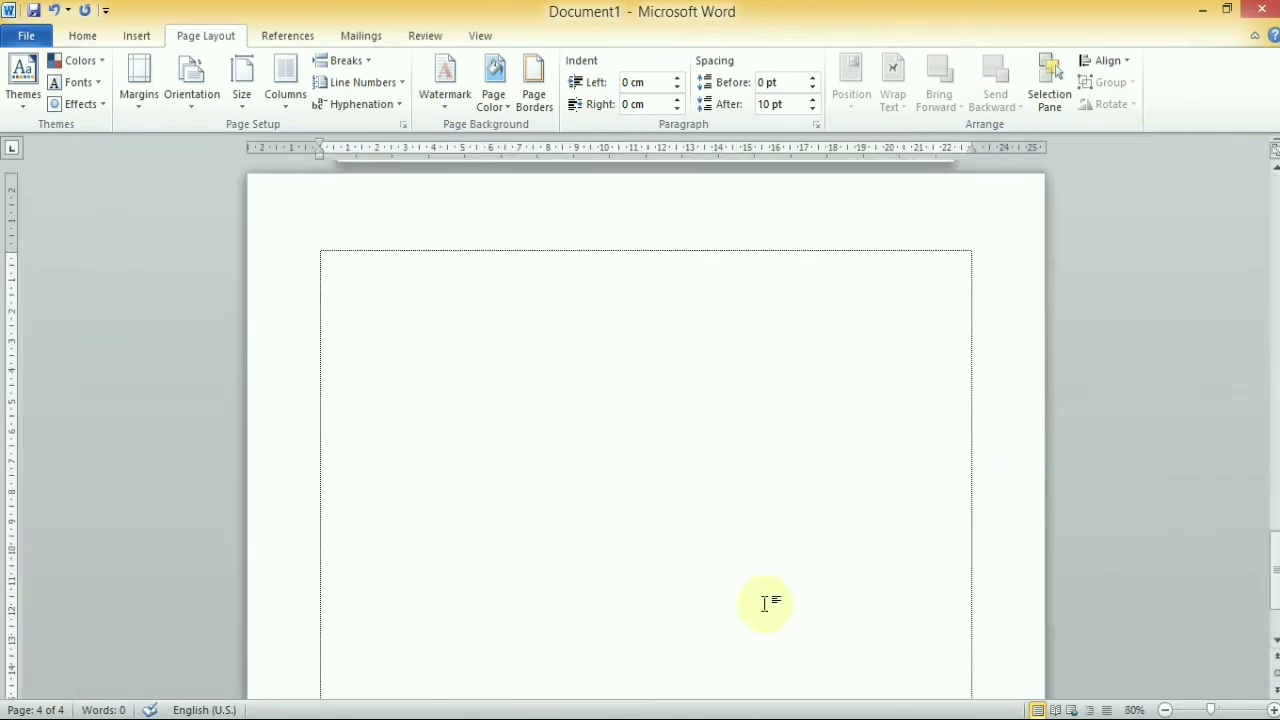